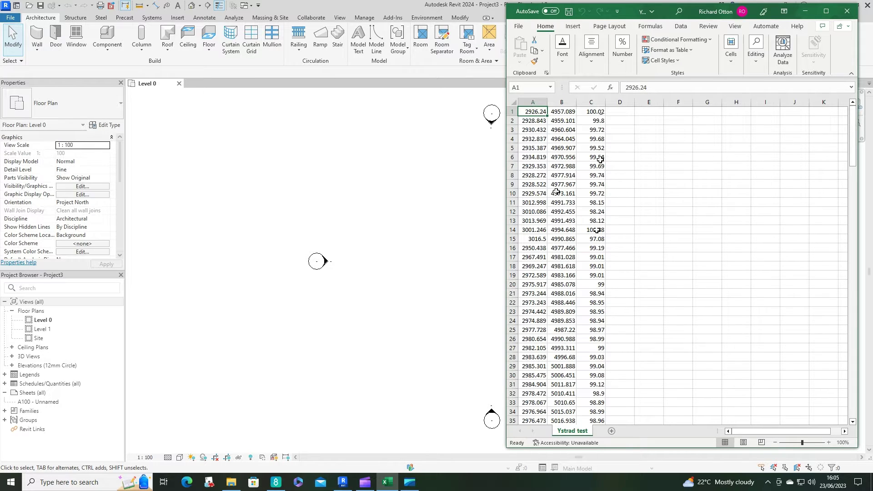
Close the Ystrad test coordinate spreadsheet in Excel to return to Revit's Level 0 plan
click(847, 13)
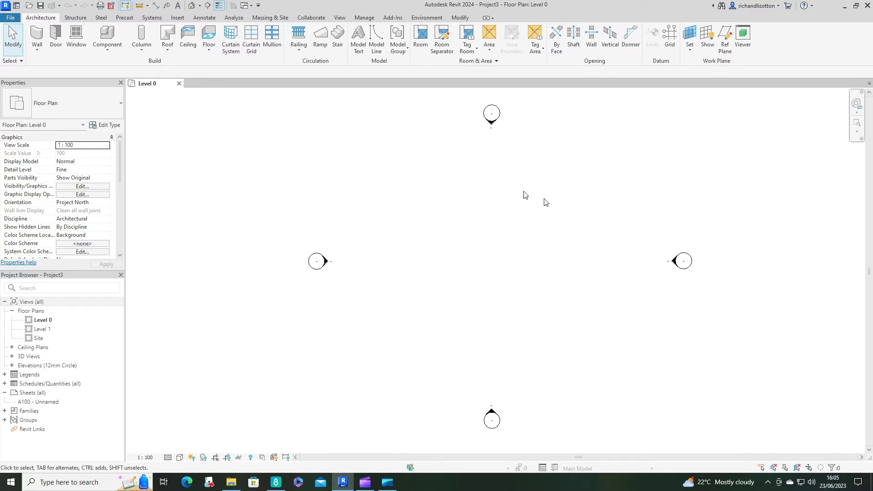
Switch to the Massing & Site tools and open the Site floor plan view
click(277, 18)
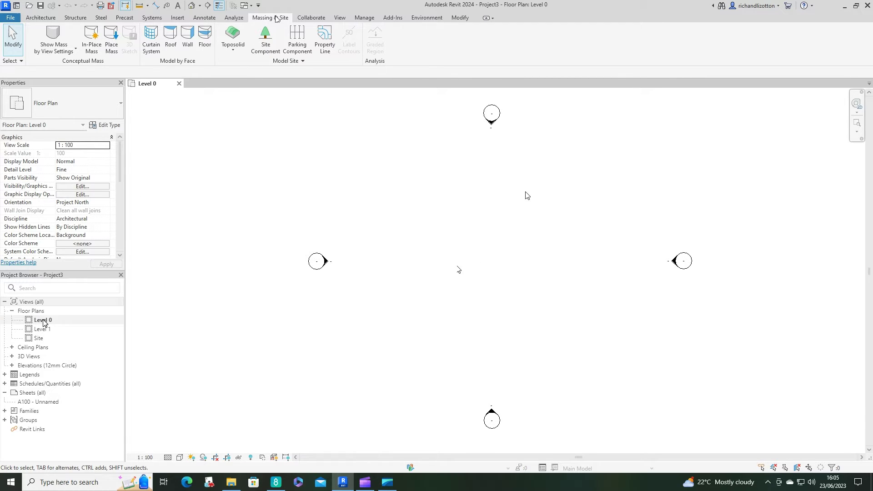
key(Down)
key(Down)
key(Return)
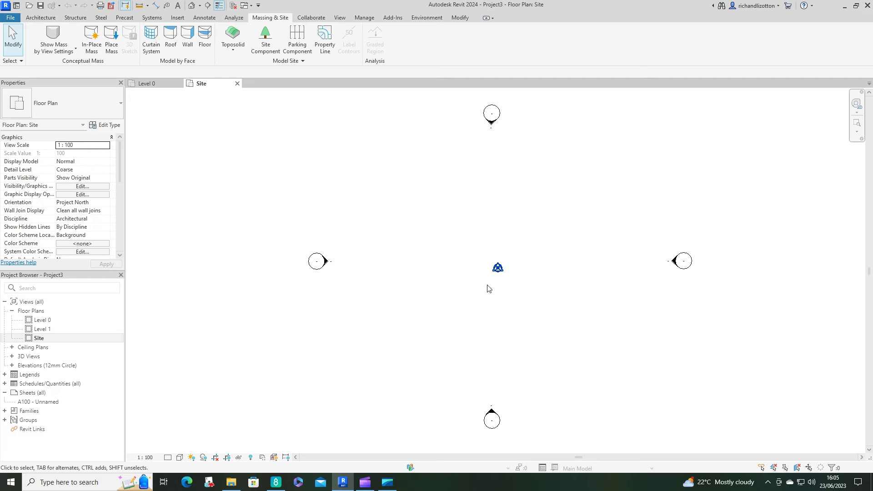
scroll(489, 288, down, 6)
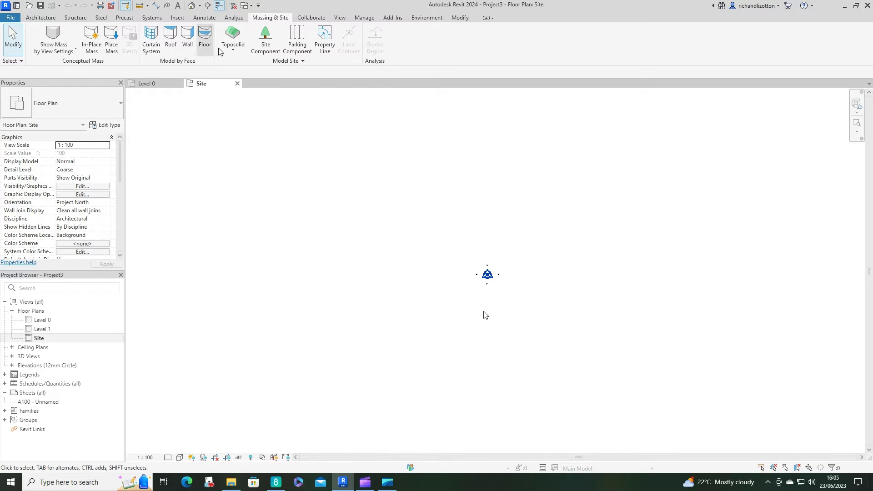
Create a toposolid from Ystrad test.csv via Create from Import, with Meters as the file units
click(235, 50)
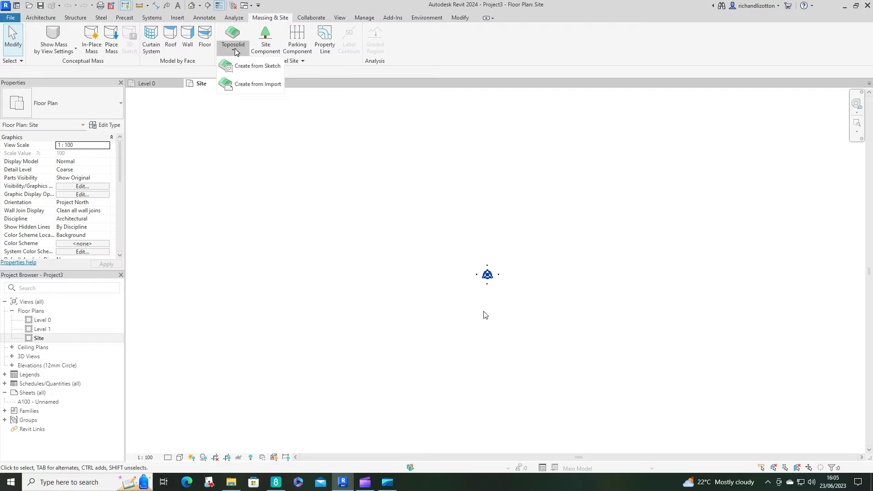
click(251, 86)
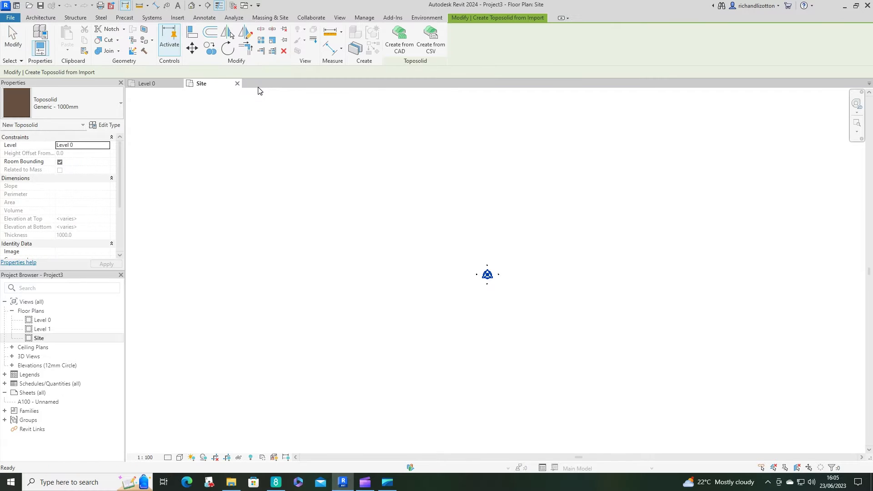
click(439, 51)
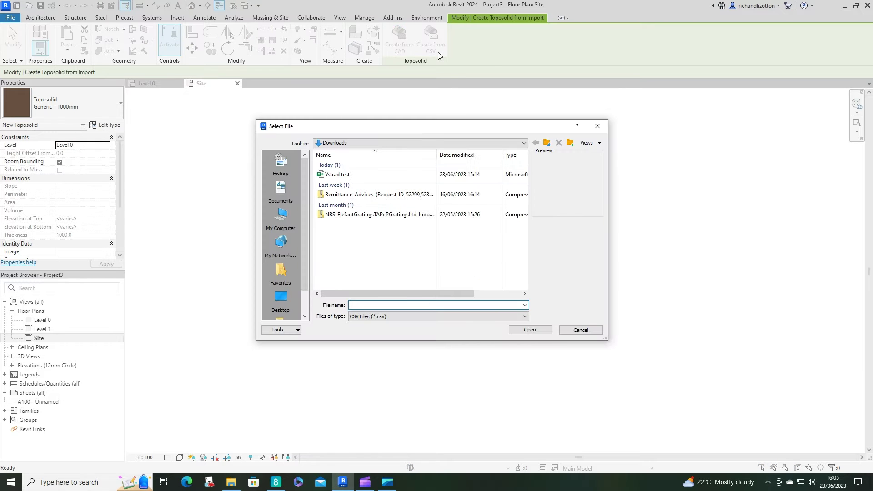
click(343, 175)
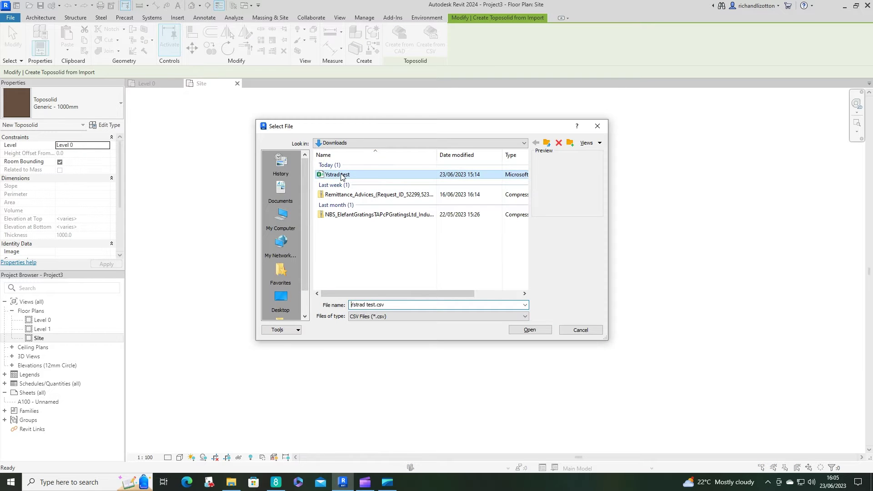
click(537, 331)
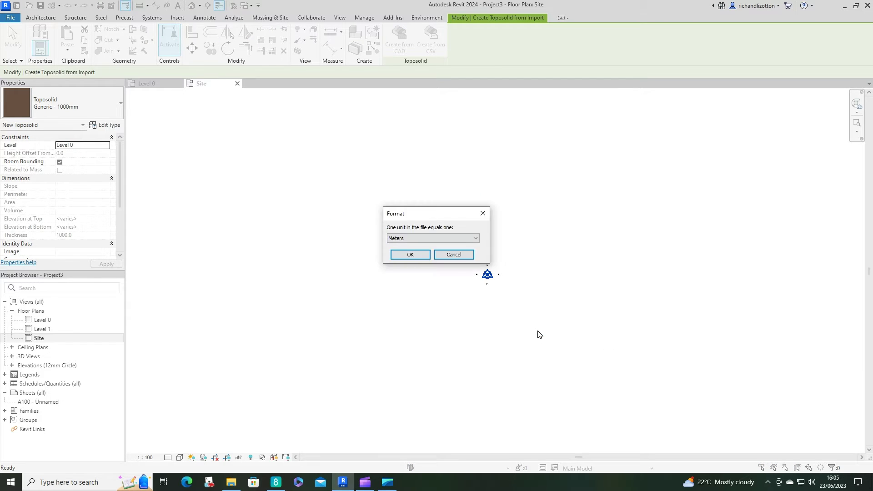
click(468, 242)
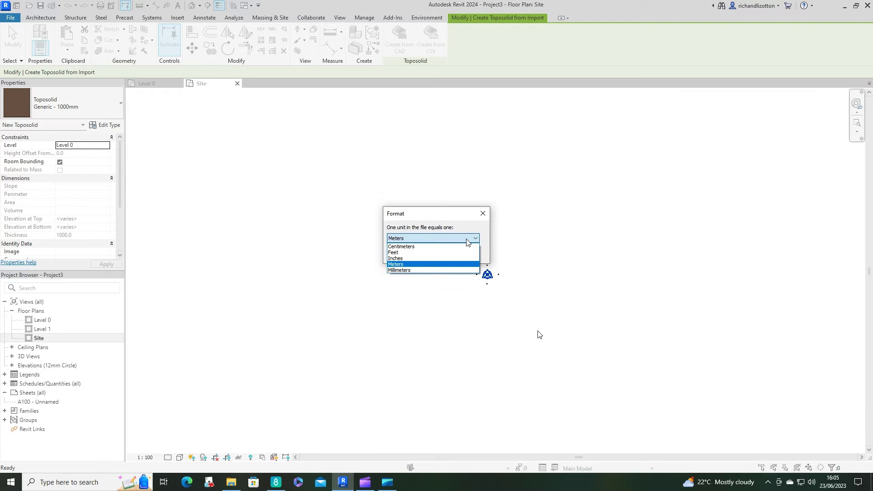
click(398, 265)
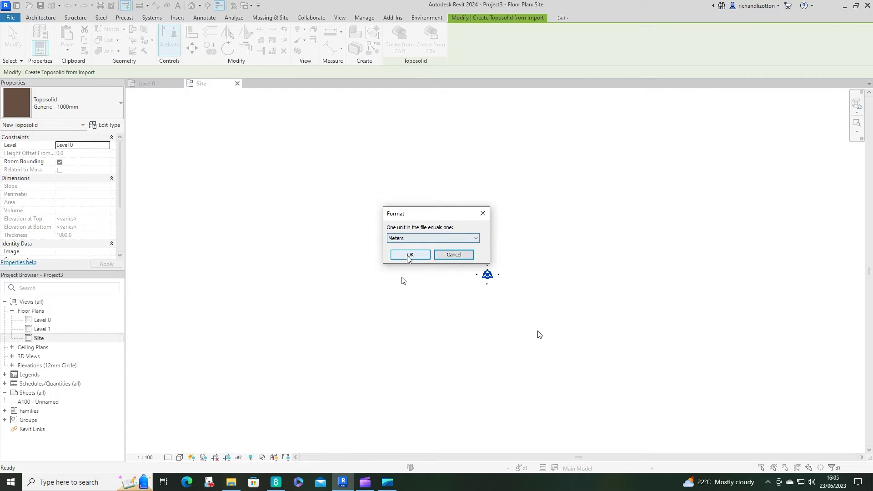
click(409, 256)
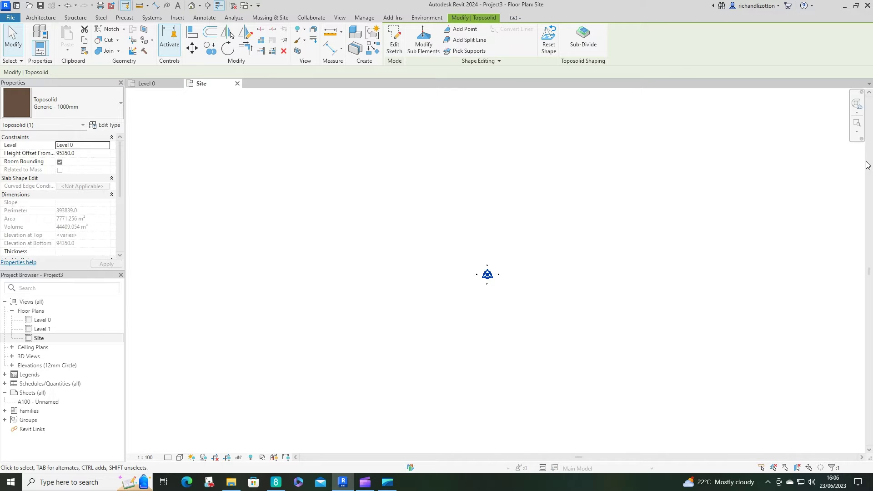
Zoom All to Fit in the Site view so the distant toposolid is visible
click(857, 132)
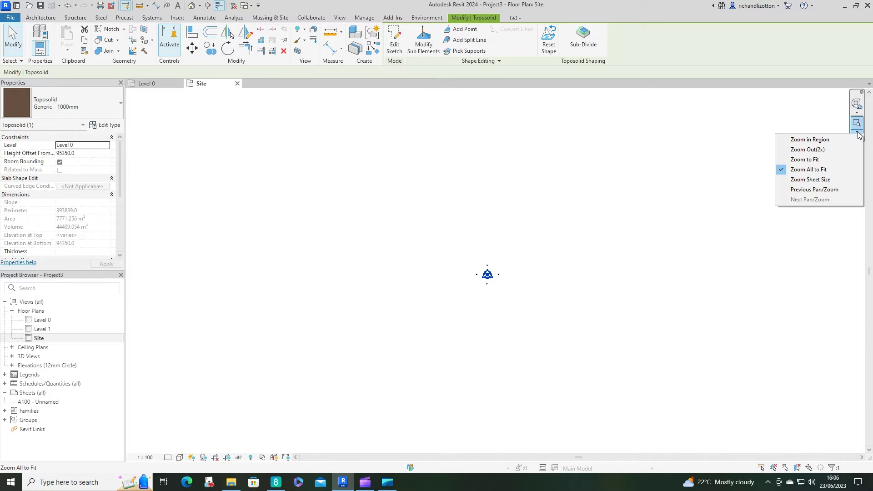
click(814, 173)
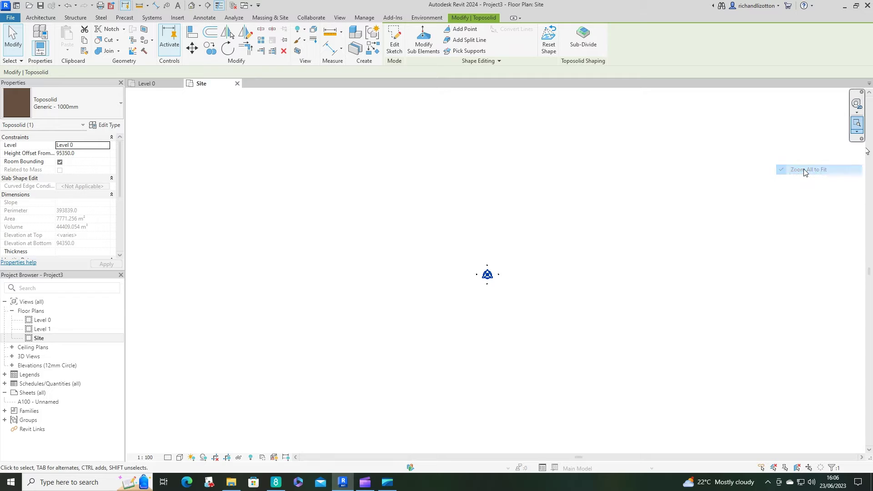
click(859, 127)
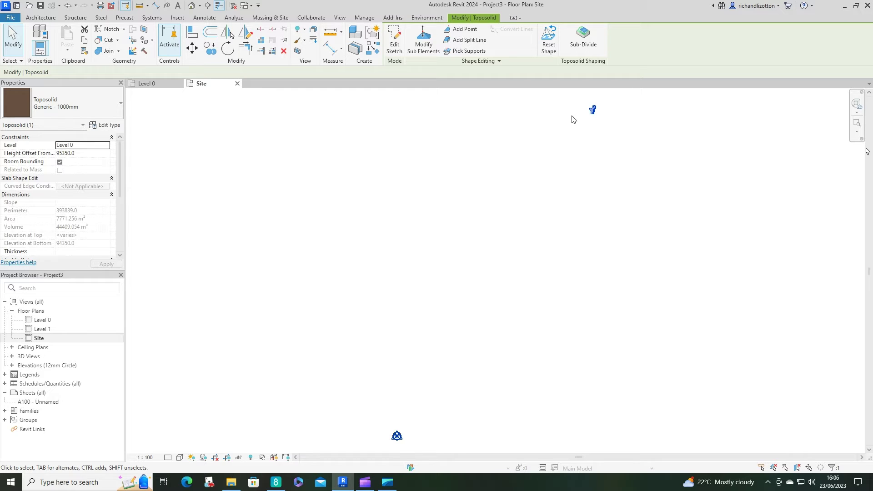
Select the toposolid and frame it together with the survey point
key(Escape)
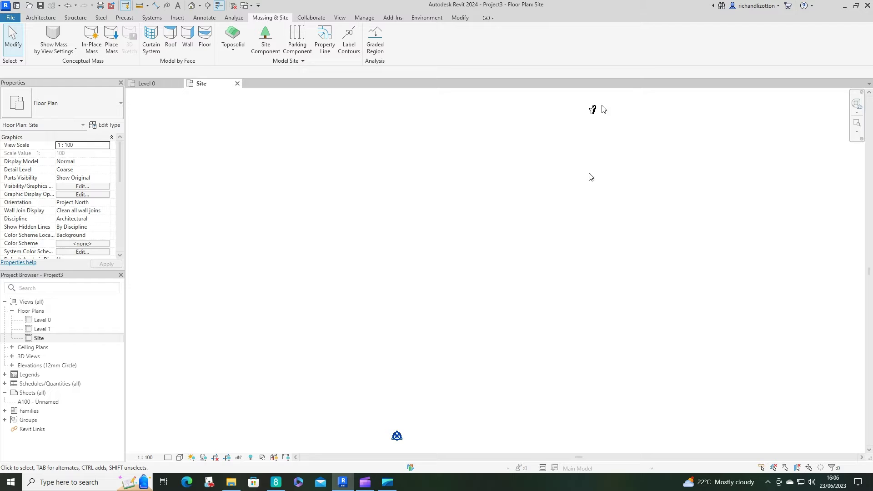
scroll(600, 107, up, 10)
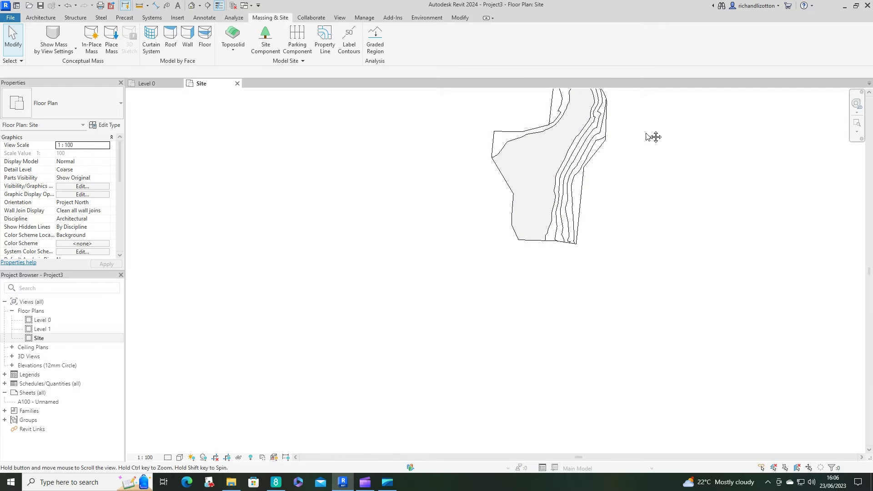
middle_drag(655, 137, 581, 236)
scroll(574, 233, up, 2)
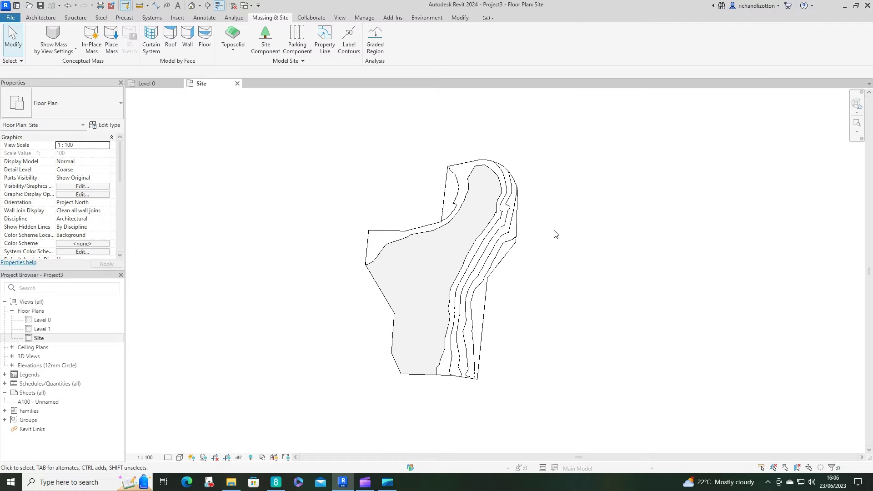
click(477, 243)
scroll(554, 253, down, 5)
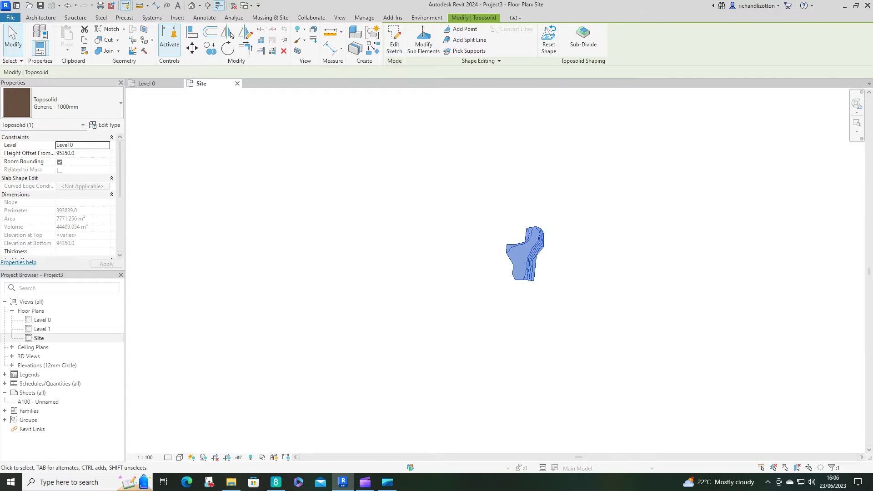
middle_drag(620, 303, 602, 167)
scroll(603, 169, down, 2)
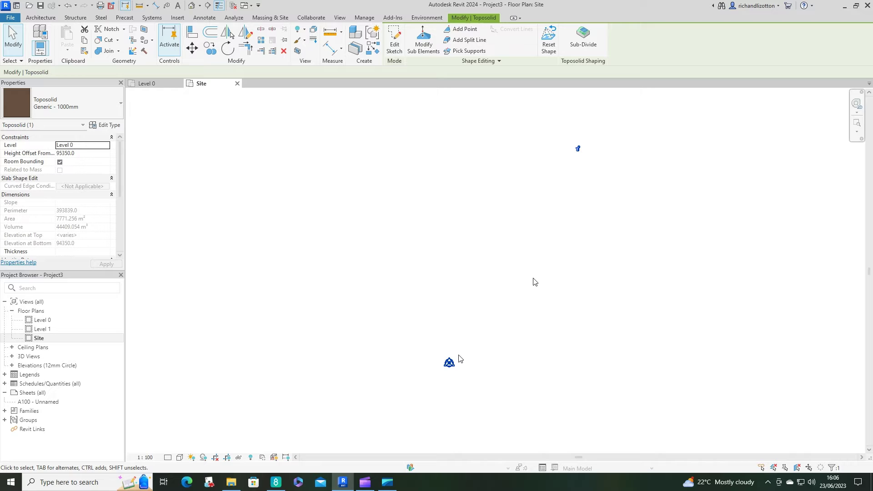
middle_drag(598, 263, 573, 283)
Move the toposolid with MV onto the survey point and recentre the view
key(m)
key(v)
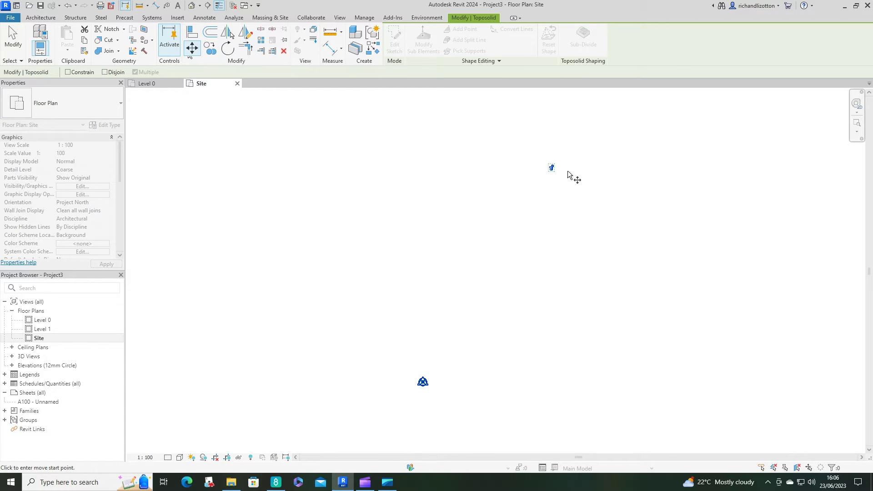
click(568, 171)
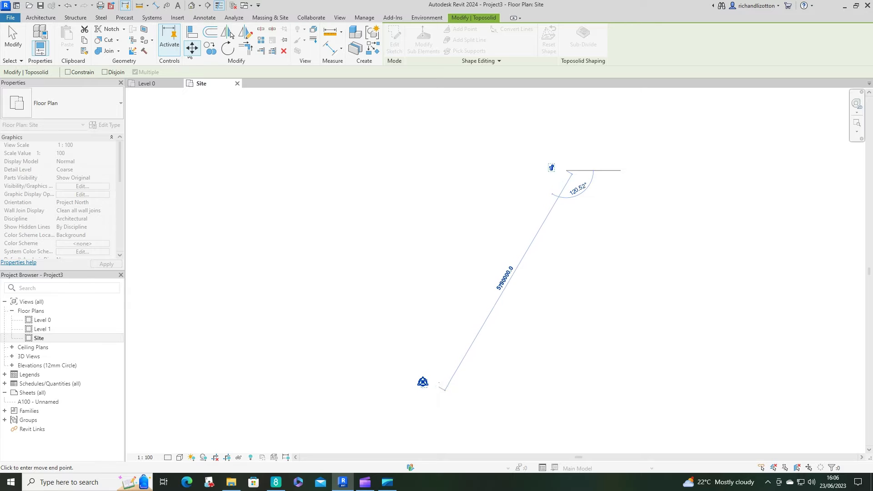
click(440, 389)
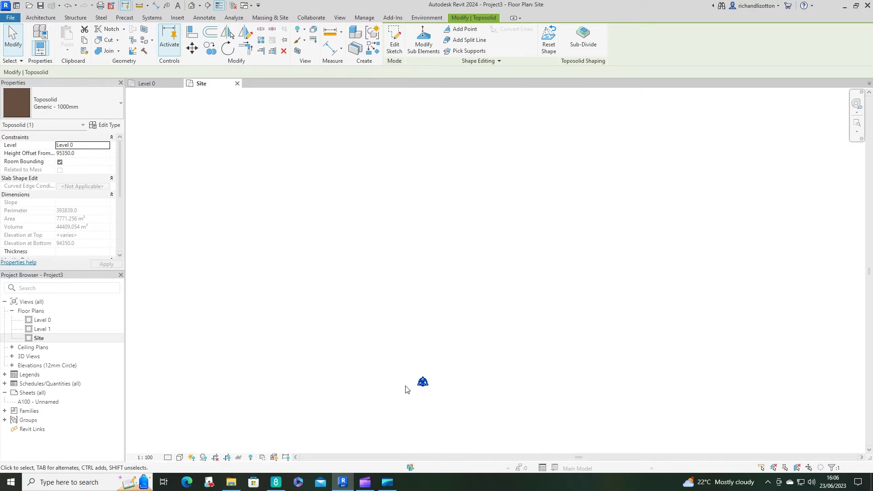
scroll(464, 392, up, 4)
middle_drag(464, 392, 468, 324)
scroll(468, 324, up, 5)
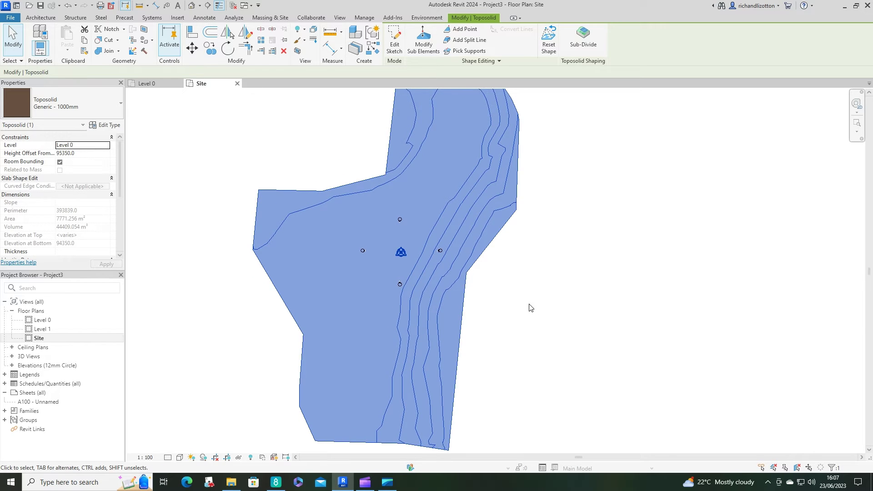
scroll(529, 308, down, 1)
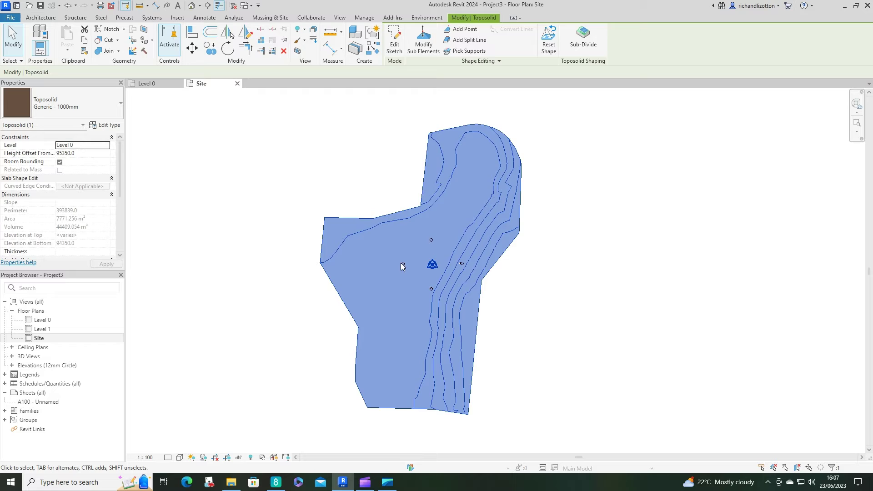
Drag the west, north and east elevation markers outward from the site's middle
click(516, 295)
drag(391, 252, 304, 264)
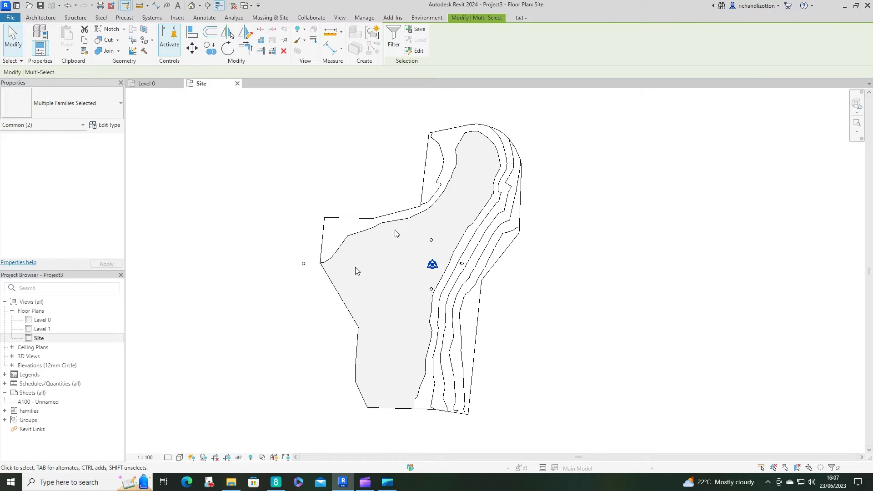
key(Escape)
drag(441, 251, 441, 109)
drag(448, 241, 533, 266)
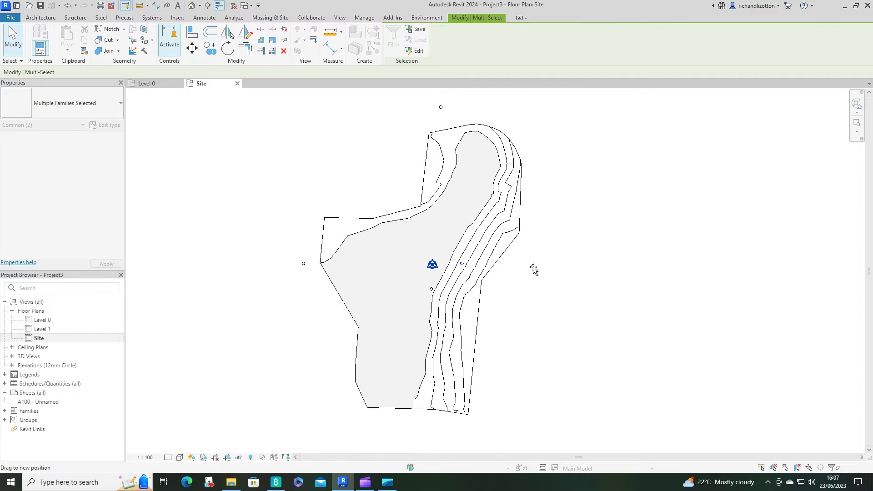
drag(451, 311, 423, 422)
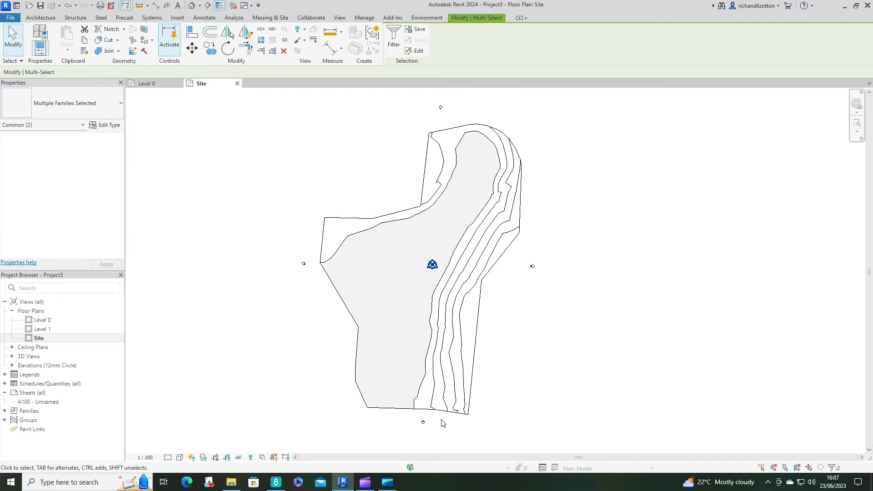
click(439, 421)
Move the south elevation marker below the toposolid
scroll(434, 428, up, 2)
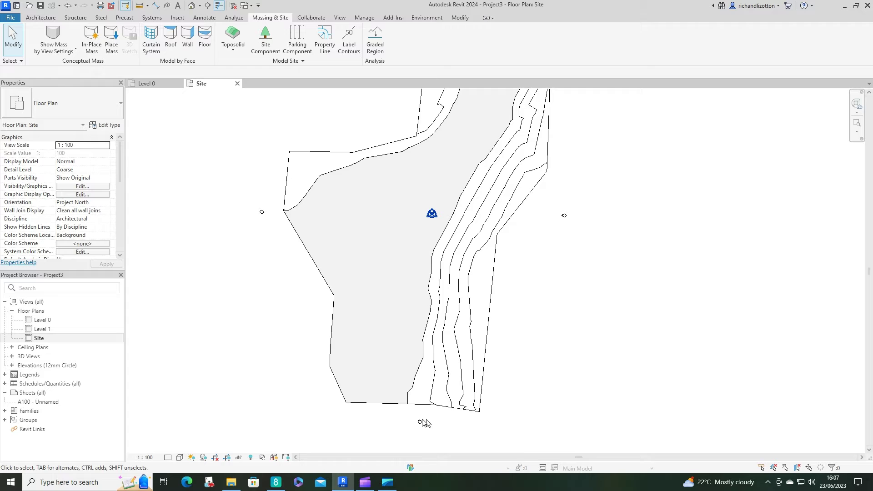
click(420, 421)
scroll(436, 377, down, 2)
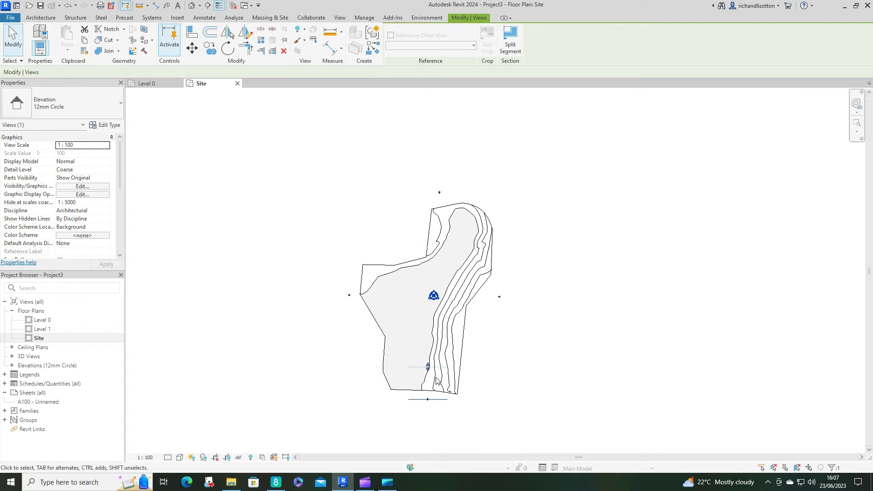
mouse_move(428, 367)
mouse_down()
mouse_move(442, 202)
mouse_move(425, 196)
mouse_up()
click(488, 188)
click(441, 223)
drag(441, 223, 446, 403)
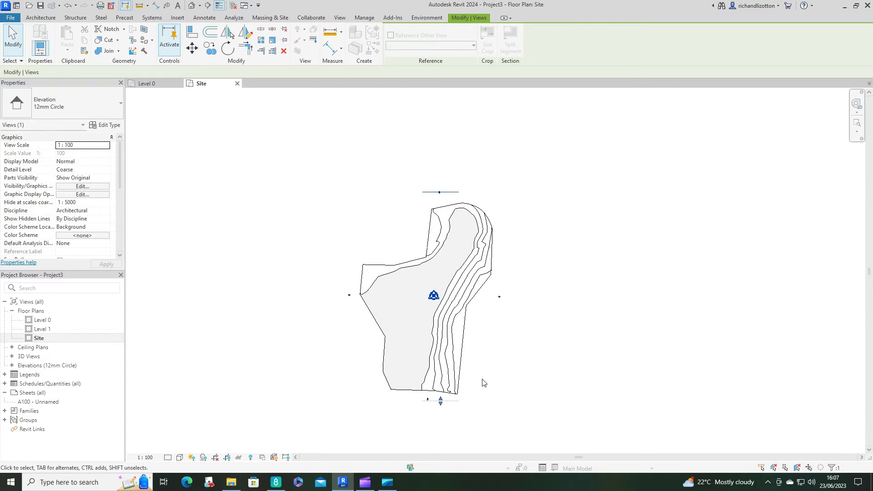
Attempt to reposition the east and west markers, cancelling both moves
drag(499, 301, 361, 303)
key(Escape)
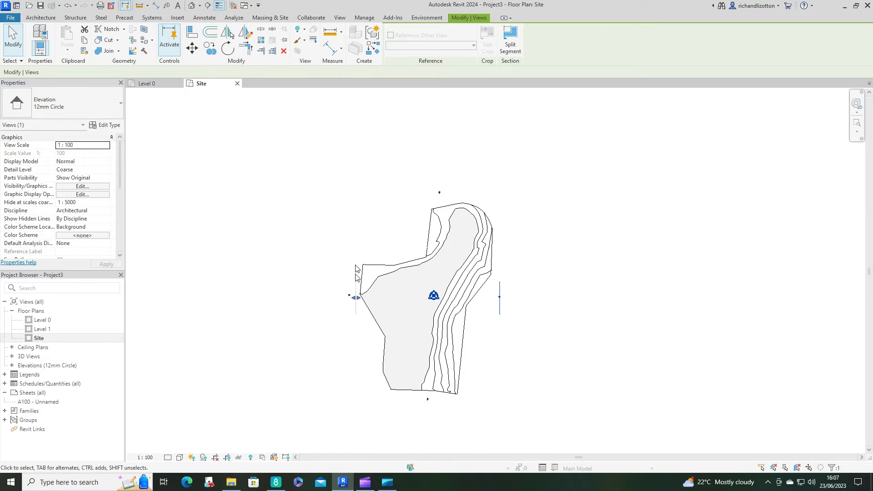
key(Escape)
click(350, 297)
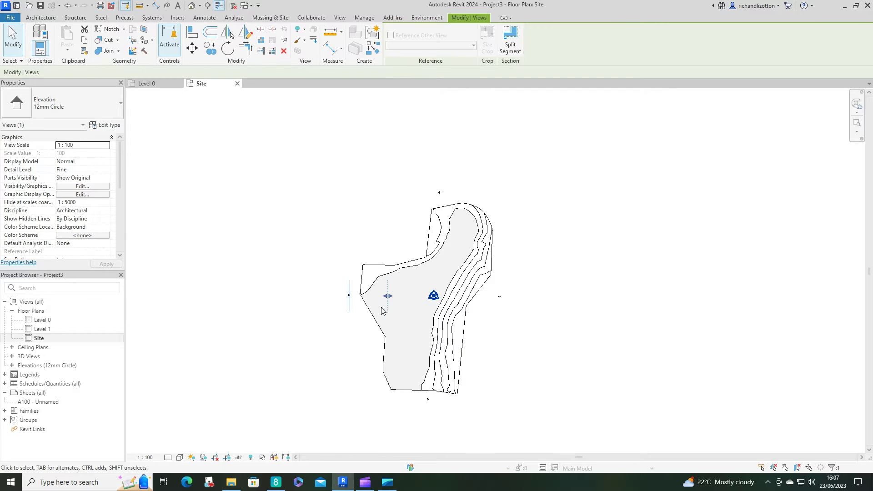
mouse_move(351, 297)
mouse_down()
mouse_move(509, 301)
mouse_move(497, 296)
mouse_up()
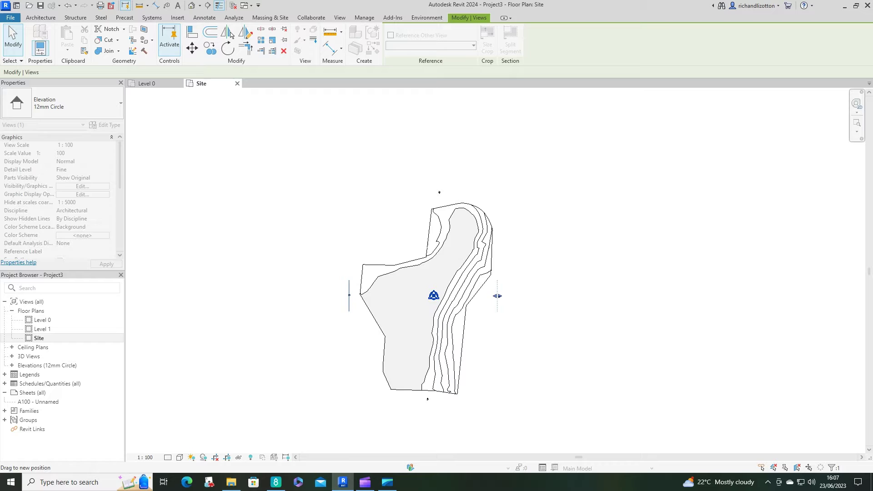
key(Escape)
key(Escape)
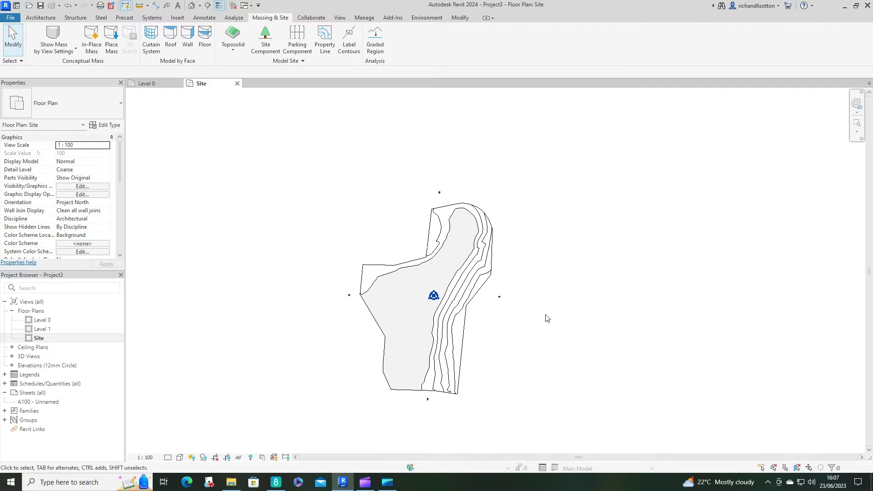
Select the toposolid to check its 95350 height offset and 94350 bottom elevation
click(427, 260)
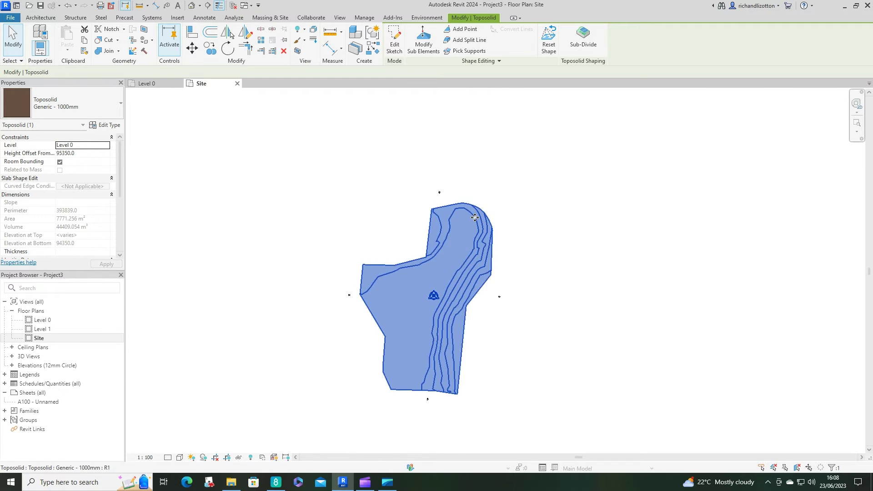
Enter Modify Sub Elements and pick a central survey point reading elevation 102910
click(426, 49)
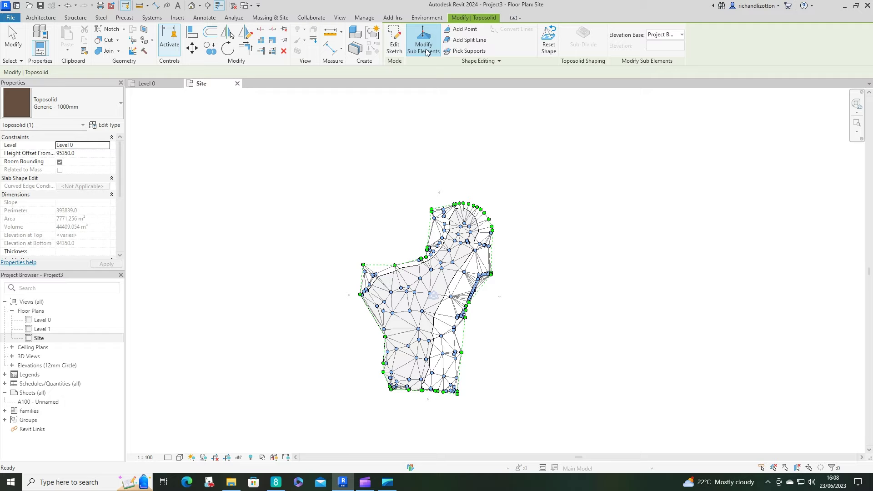
scroll(506, 346, up, 2)
scroll(506, 347, up, 2)
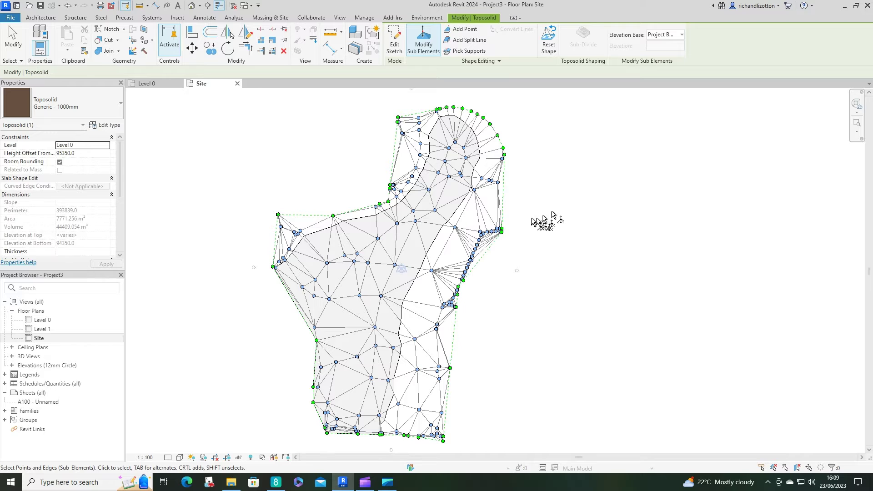
click(395, 265)
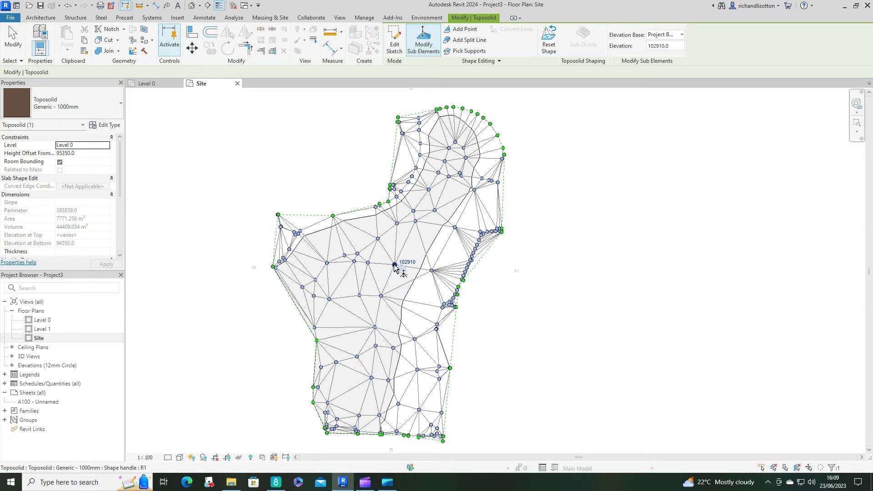
click(656, 48)
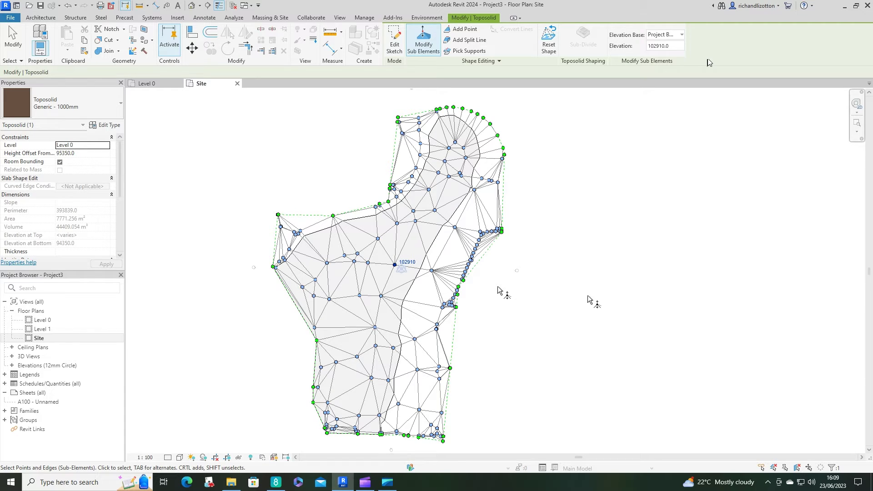
Open the East elevation and pan to the Level 0 and Level 1 heads
key(Escape)
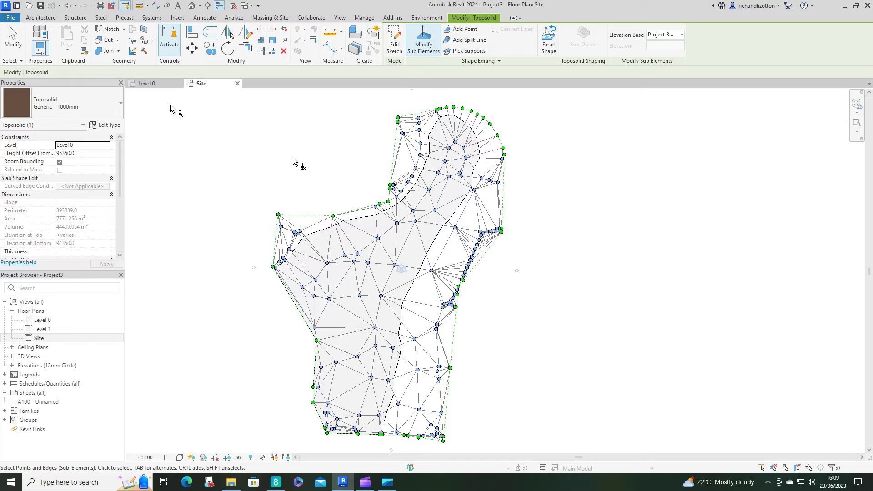
double_click(31, 365)
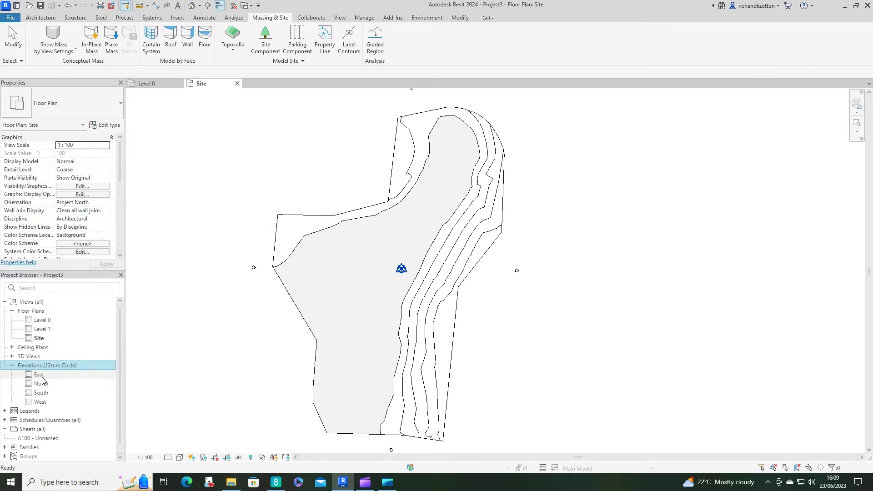
double_click(41, 375)
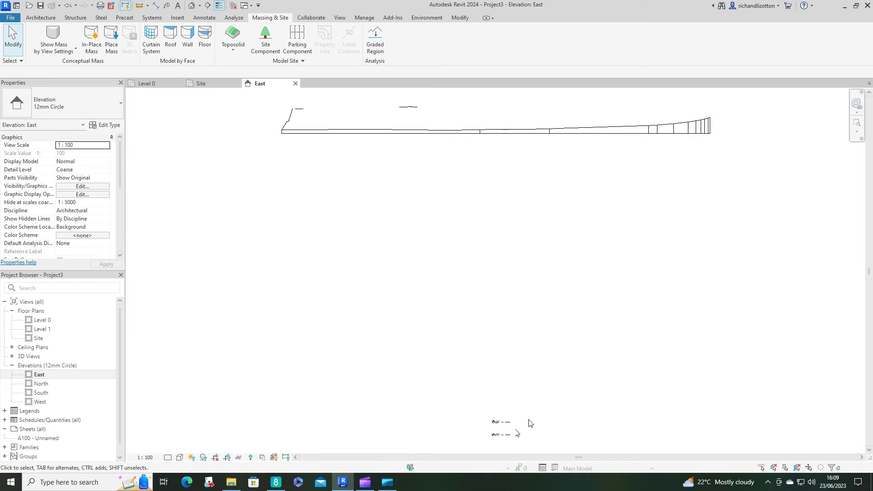
middle_drag(576, 384, 544, 322)
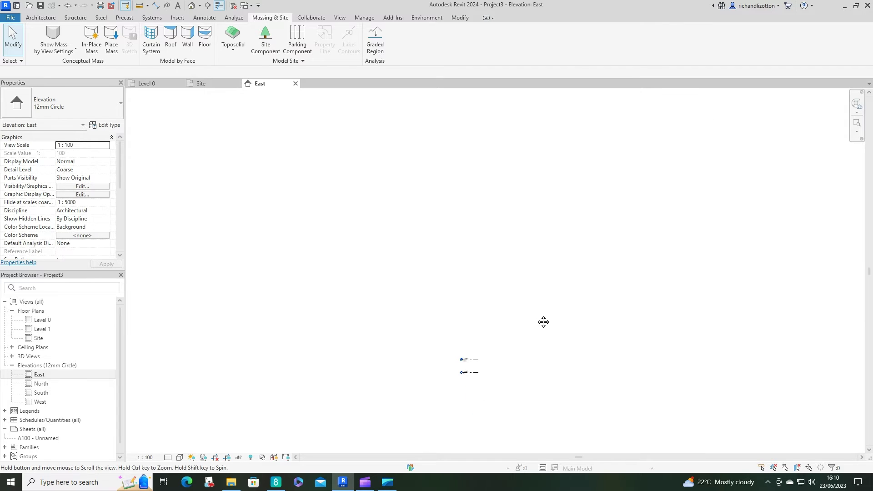
scroll(493, 372, up, 6)
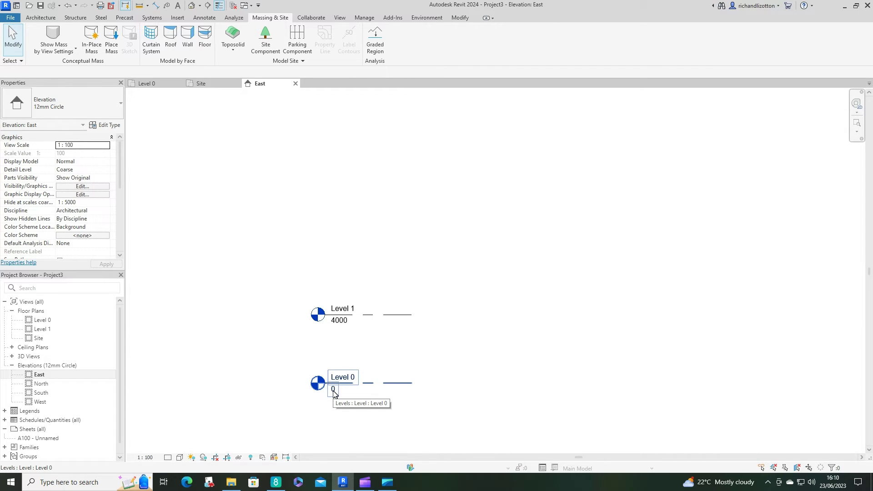
Set Level 0's elevation to 102910
click(333, 391)
click(334, 391)
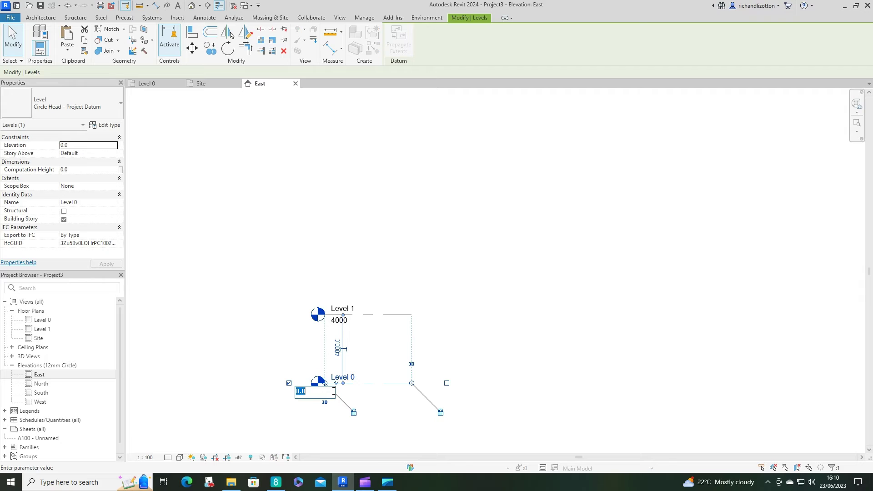
text(102910)
key(Return)
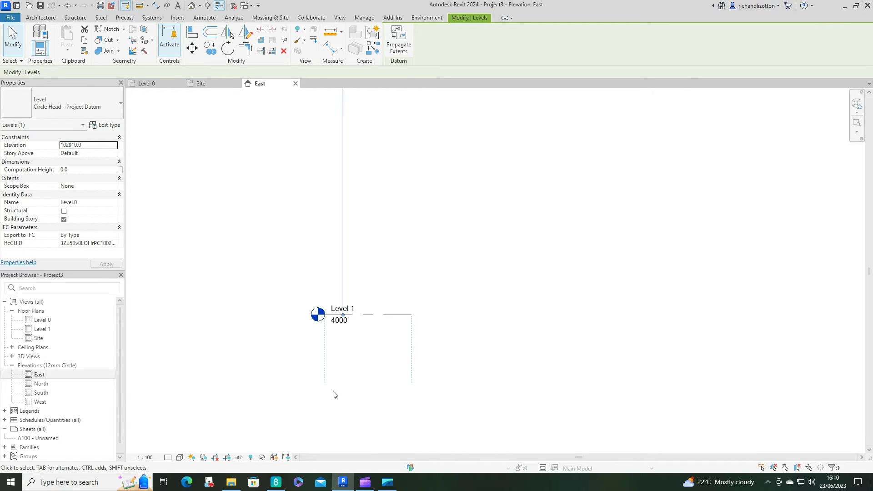
Set Level 1's elevation to 106910
click(339, 323)
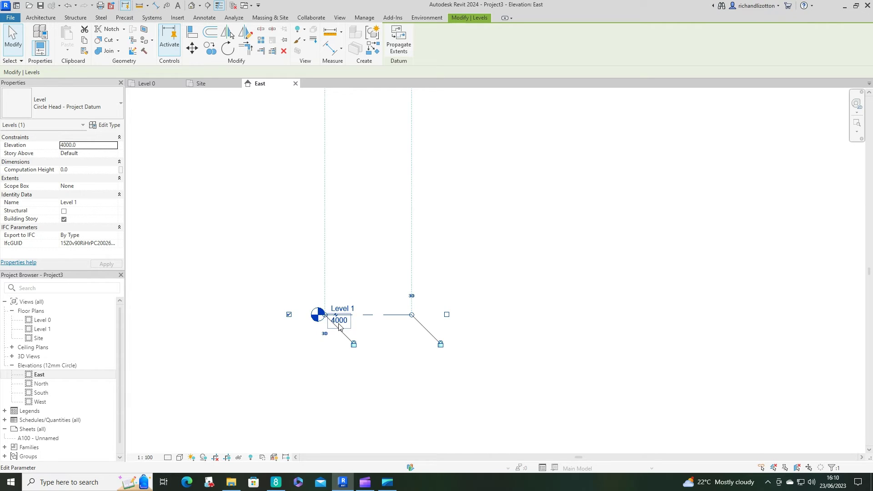
click(339, 322)
text(10)
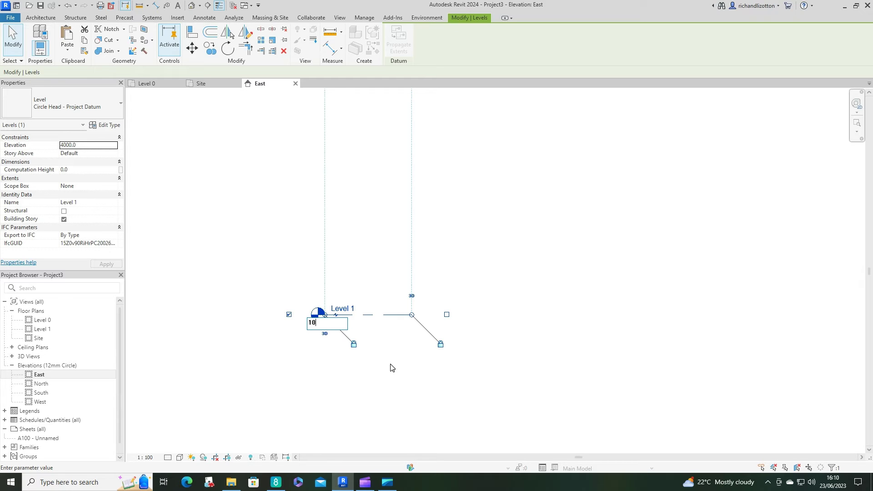
text(6910)
key(Return)
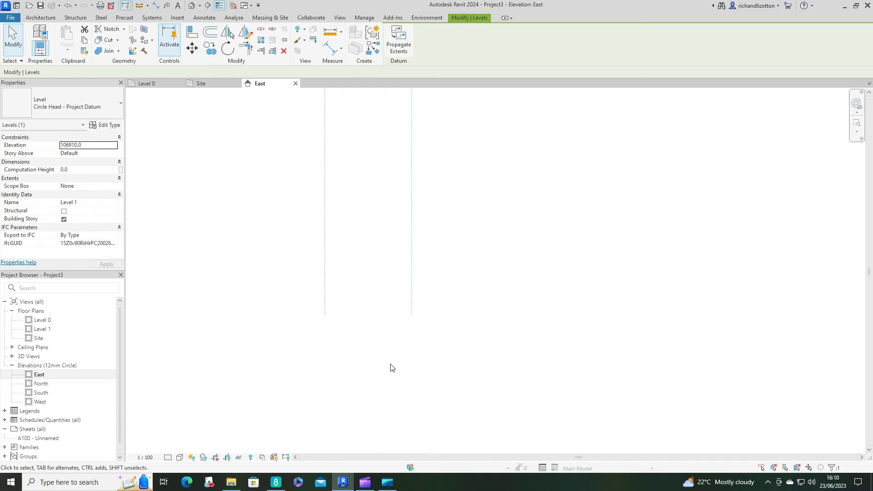
click(581, 273)
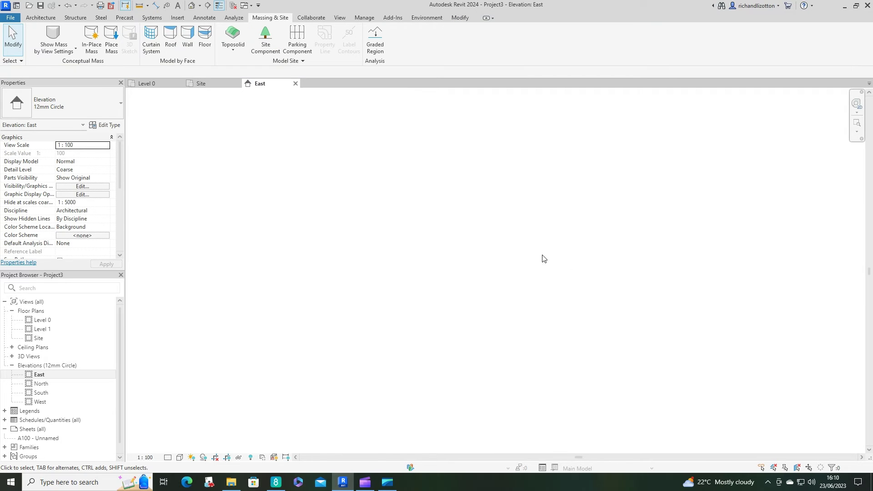
Fit the whole East elevation and select the toposolid to reveal its 95350 height offset
click(857, 123)
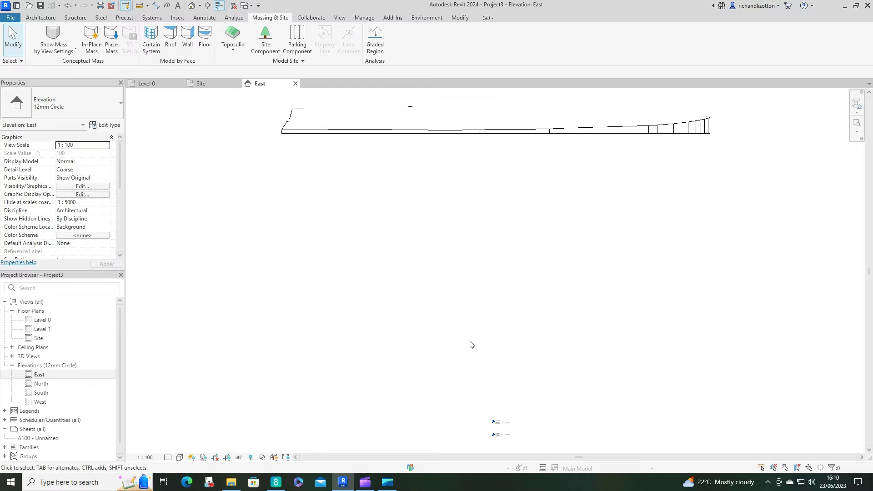
click(505, 138)
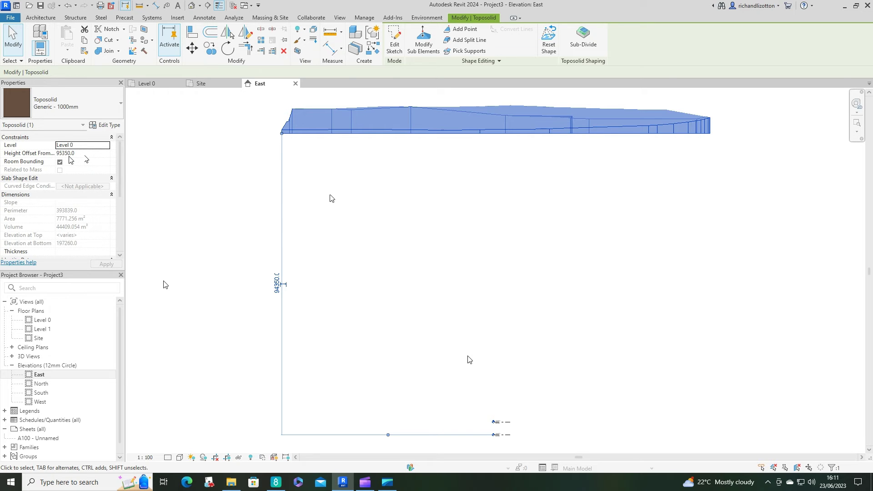
Launch Windows Calculator and enter 102910 minus
click(68, 483)
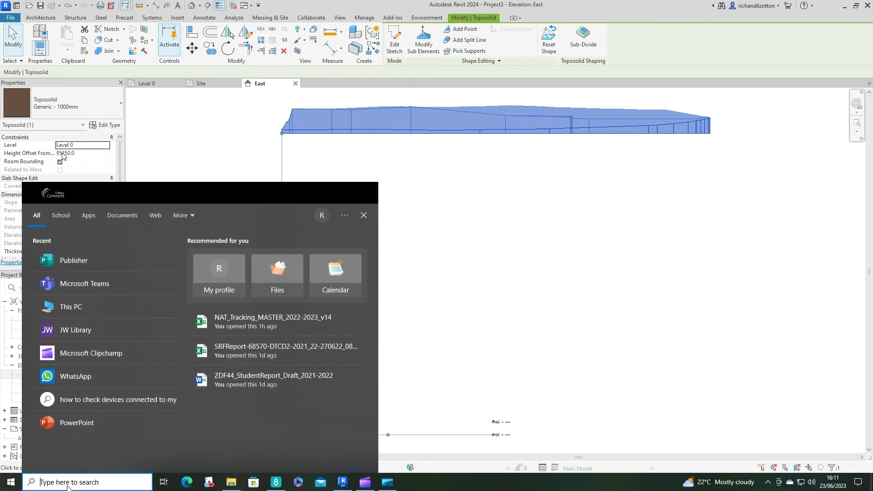
text(calc)
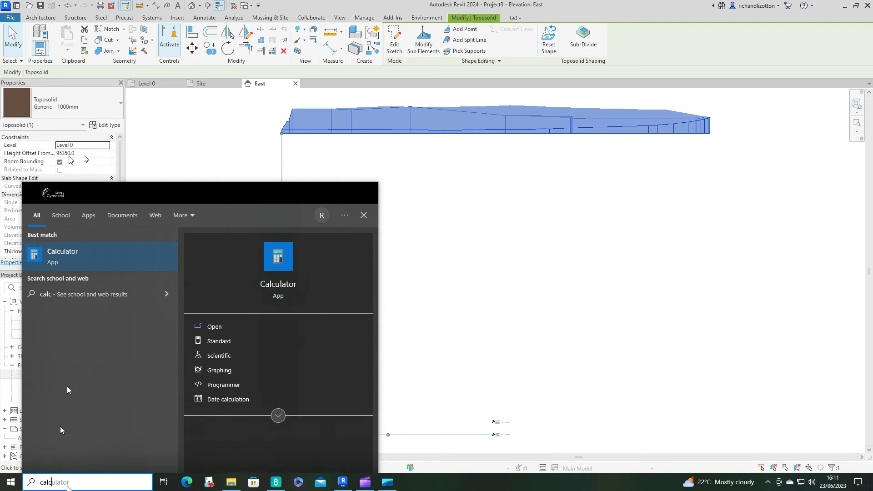
key(Return)
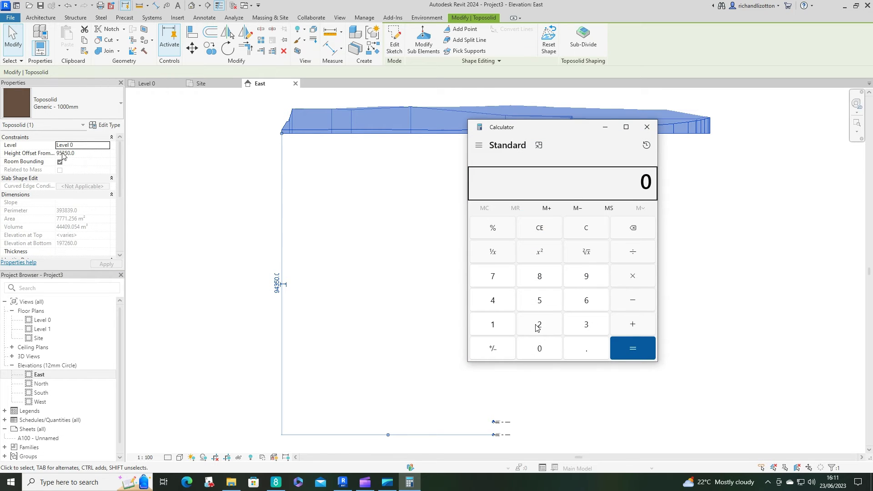
click(505, 326)
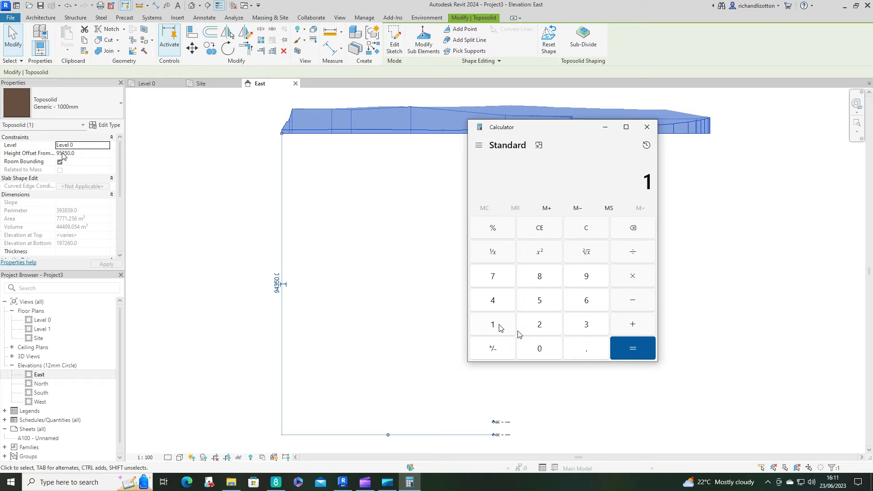
click(541, 349)
click(542, 326)
click(583, 277)
click(500, 325)
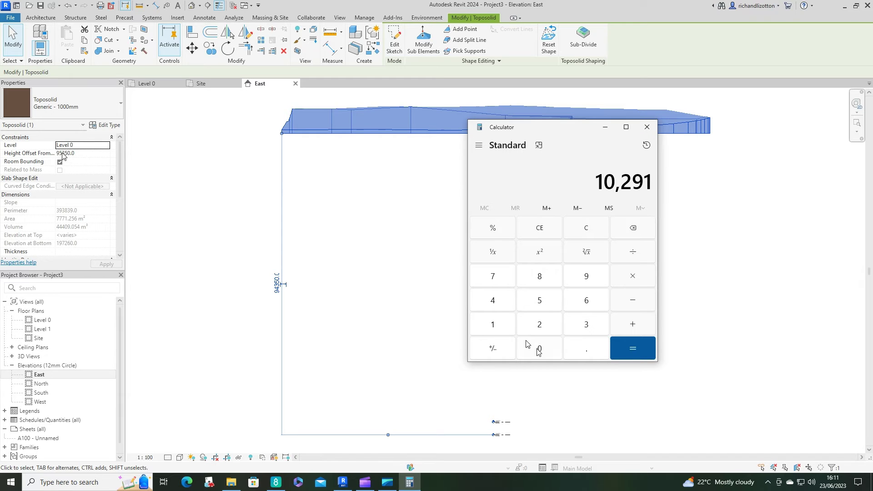
click(536, 348)
click(635, 300)
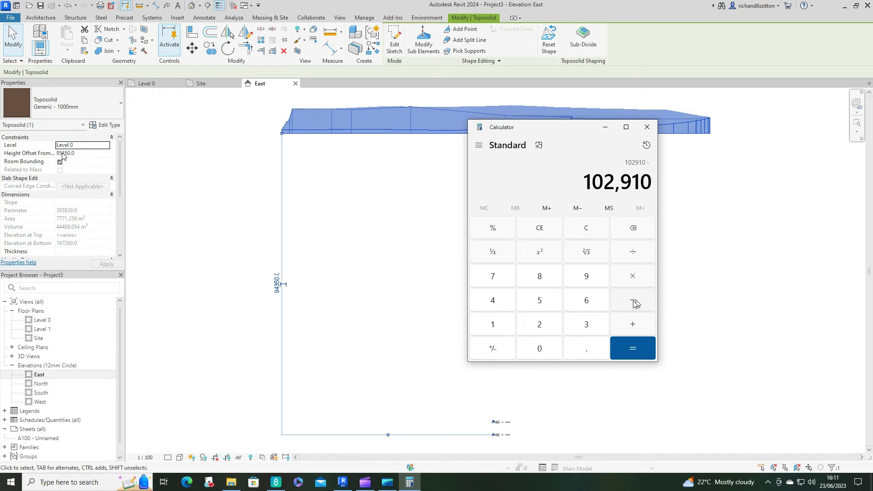
Enter 95350, fixing a typo, get 7,560, then close Calculator
click(586, 279)
click(584, 324)
click(544, 302)
click(544, 353)
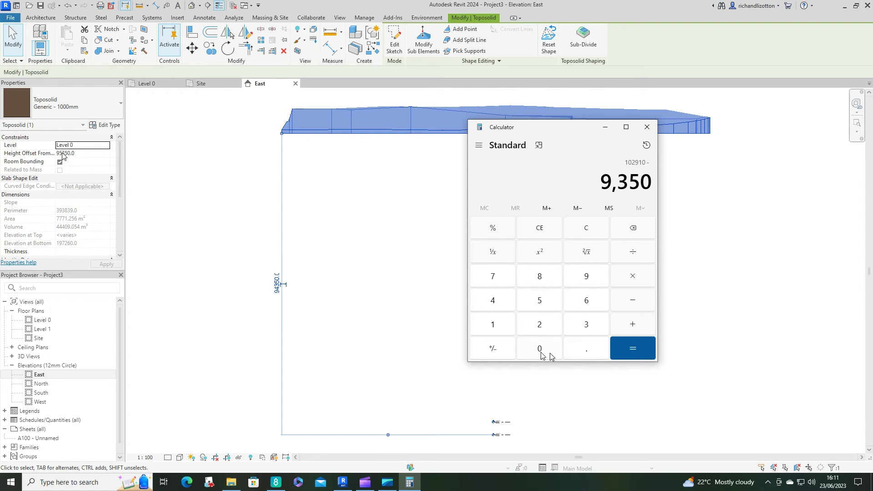
click(633, 228)
click(633, 228)
click(633, 228)
click(547, 300)
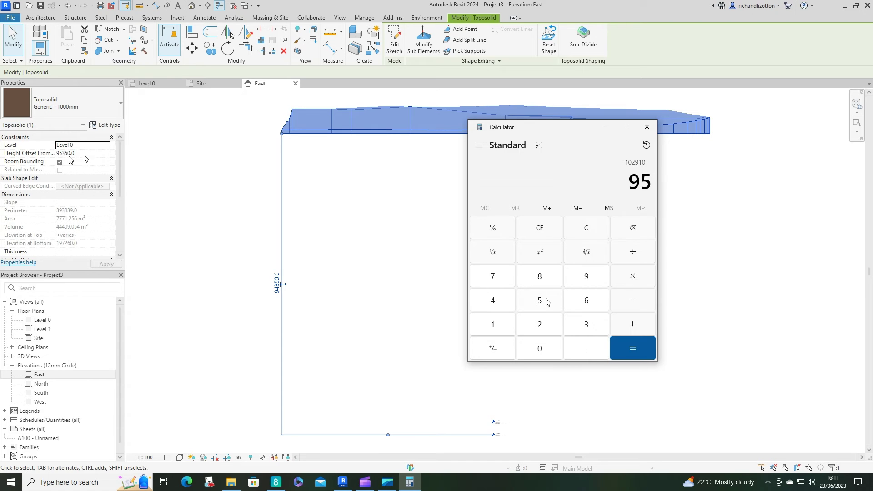
click(584, 324)
click(544, 307)
click(540, 349)
click(626, 351)
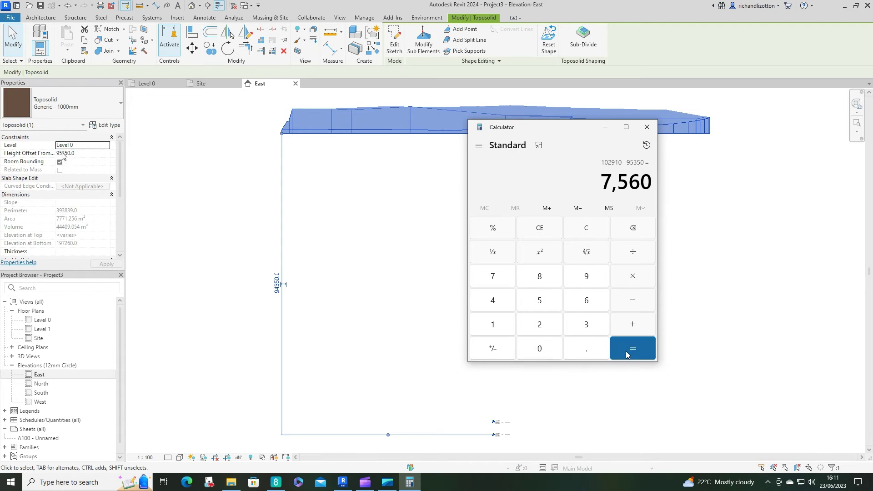
click(647, 128)
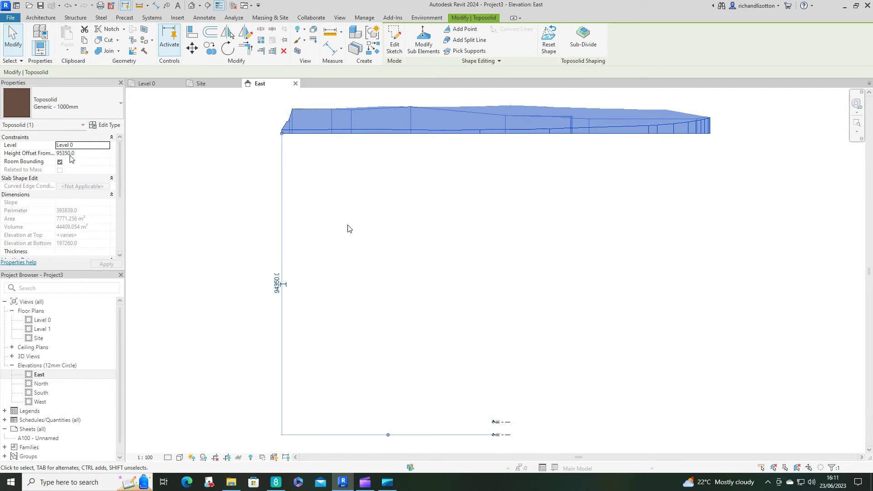
Set the toposolid's Height Offset From Level to -7560 and bring it back into view
click(81, 154)
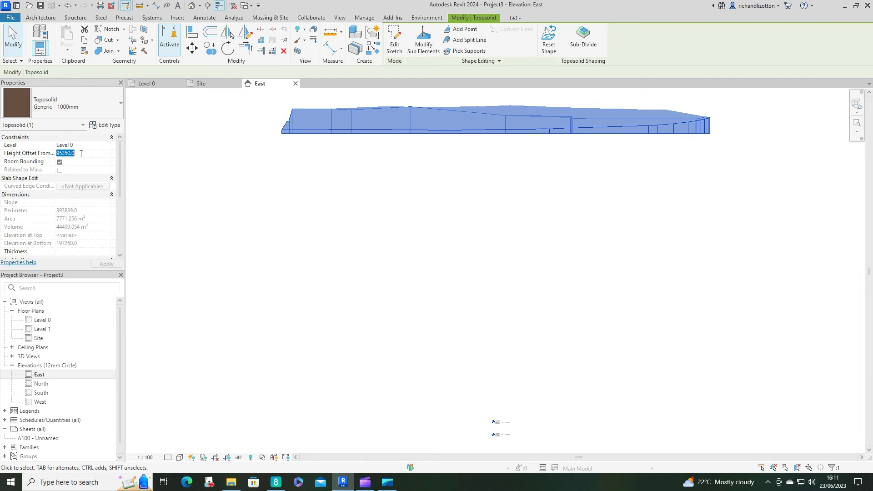
text(-7560)
key(Return)
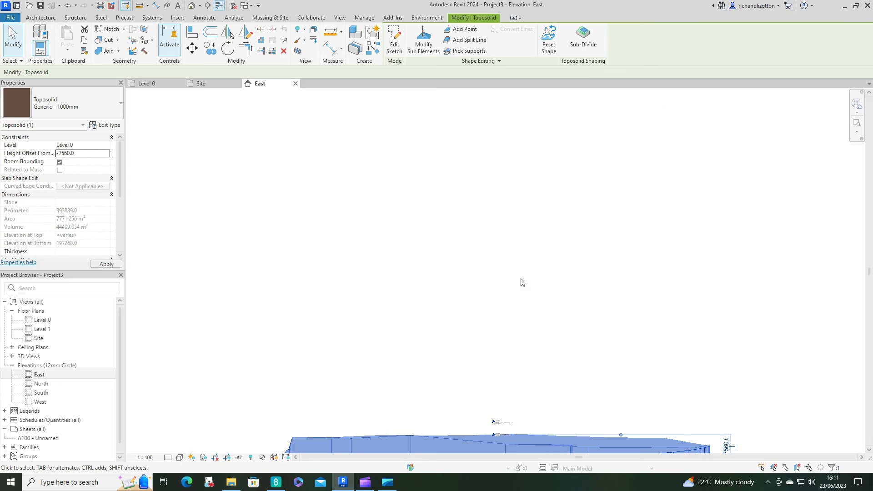
middle_drag(531, 350, 526, 193)
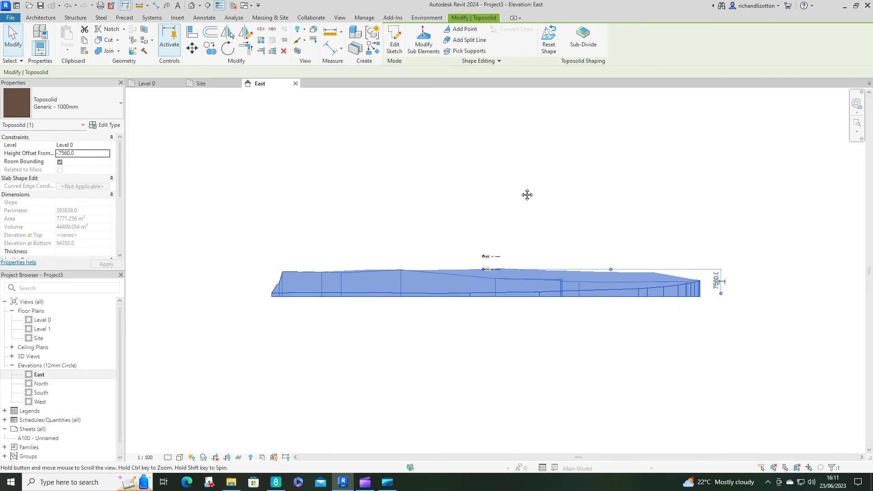
scroll(493, 286, up, 2)
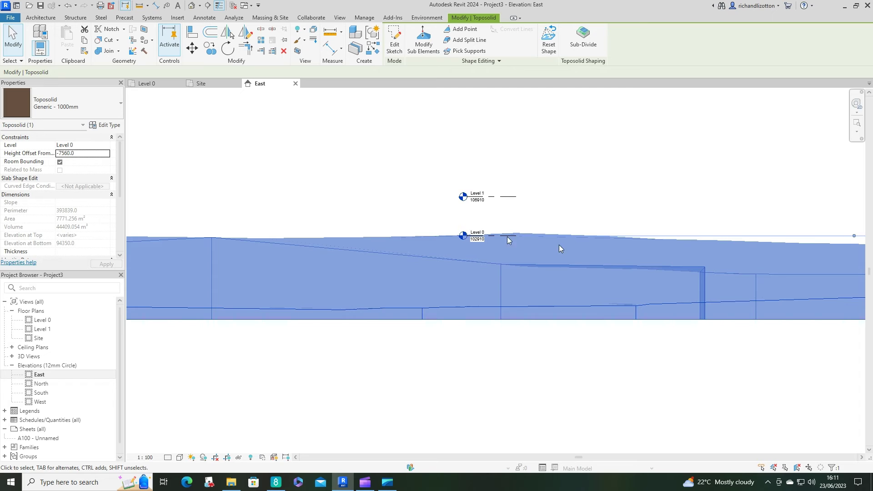
scroll(549, 247, down, 5)
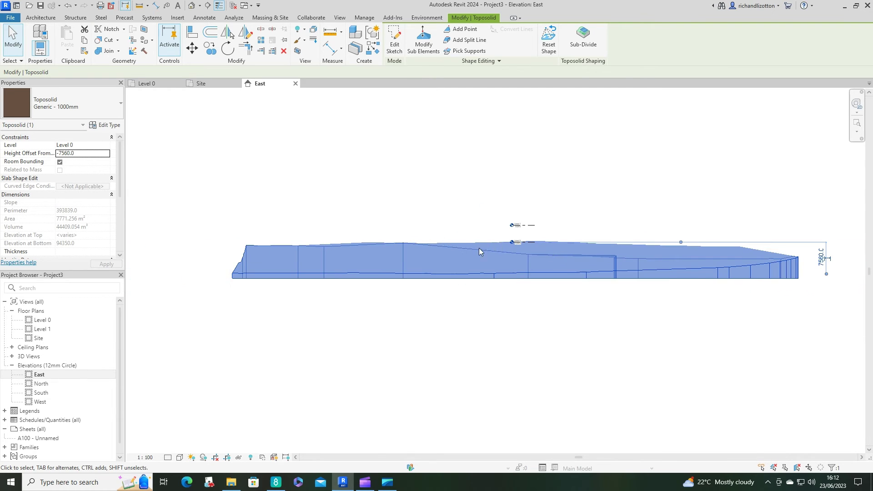
Check that Level 0 reads 102910 against the lowered toposolid
click(592, 221)
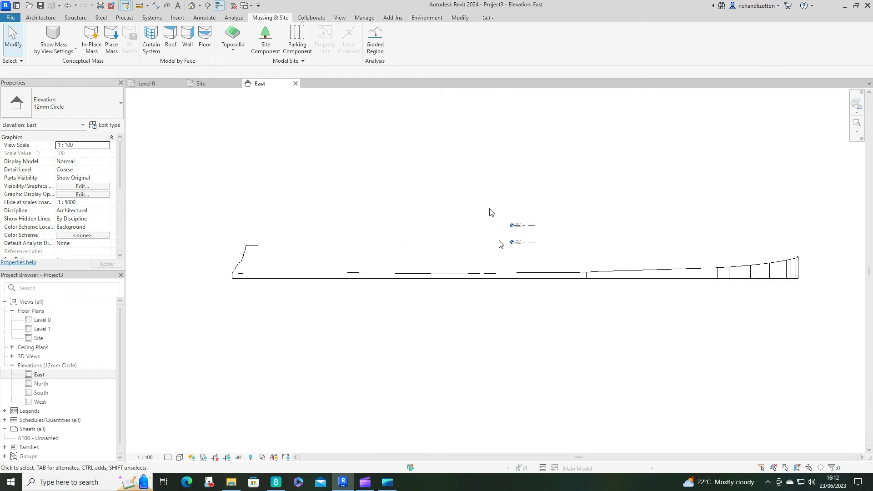
click(535, 246)
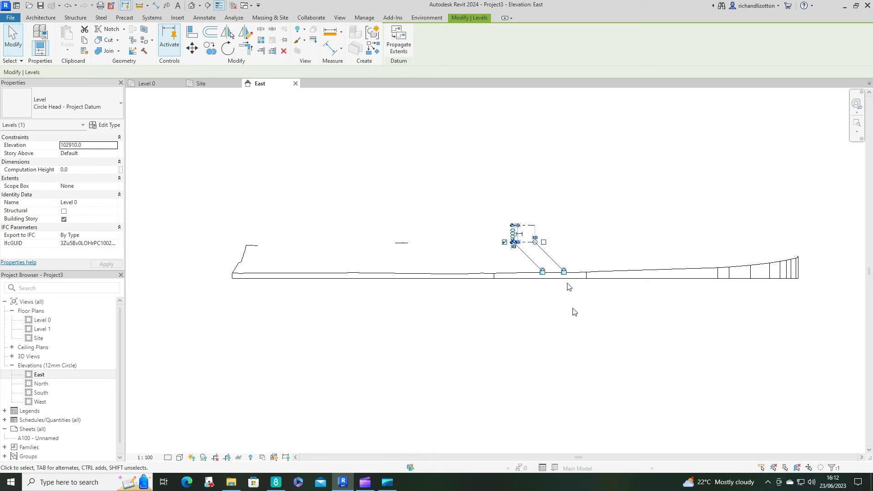
click(579, 318)
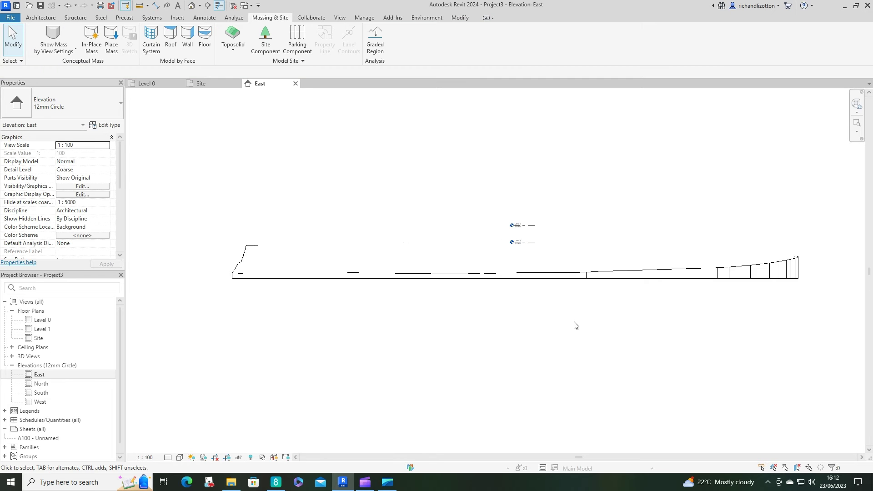
scroll(559, 305, up, 4)
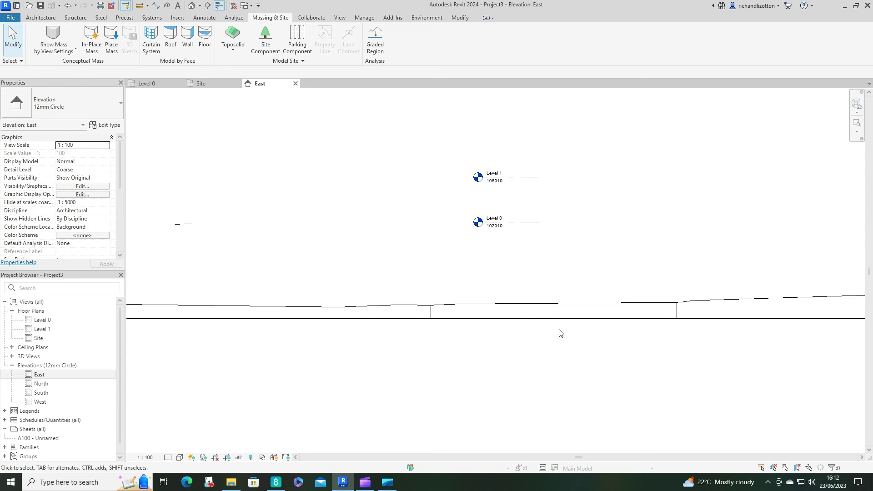
scroll(566, 353, down, 3)
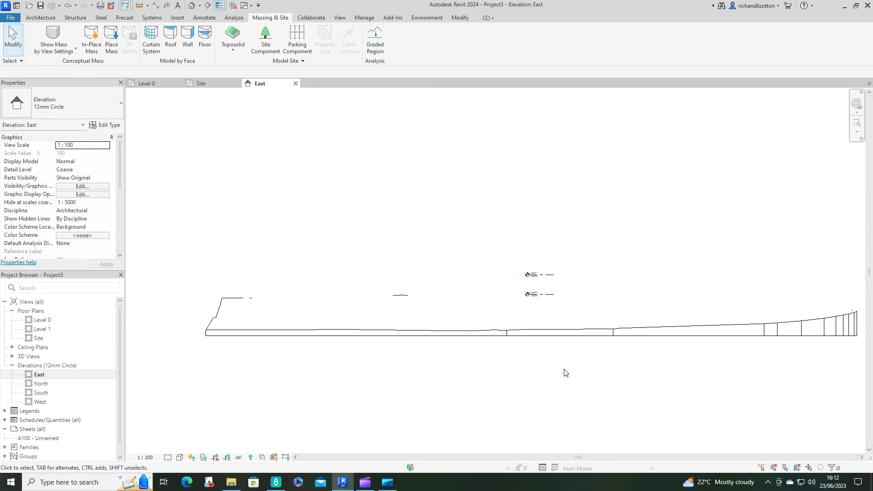
middle_drag(647, 279, 619, 277)
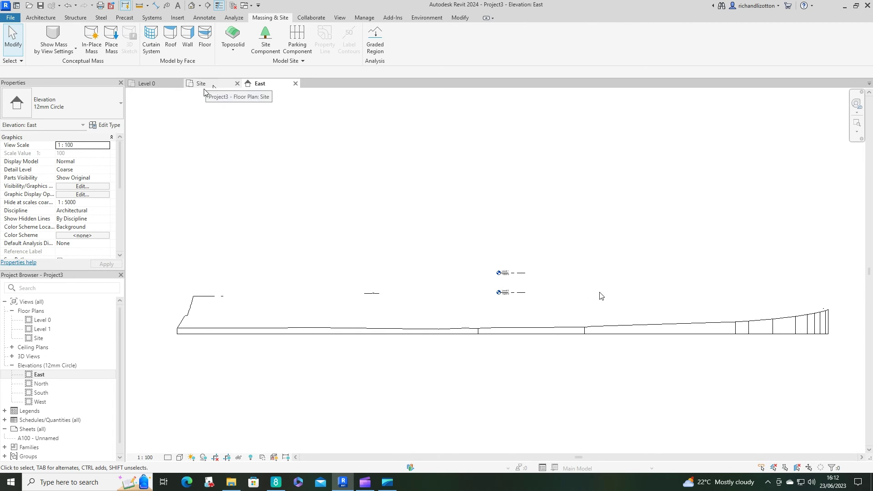
Open the {3D} view, orbit to an angled view of the terrain, and select the toposolid
click(12, 356)
click(38, 365)
double_click(38, 366)
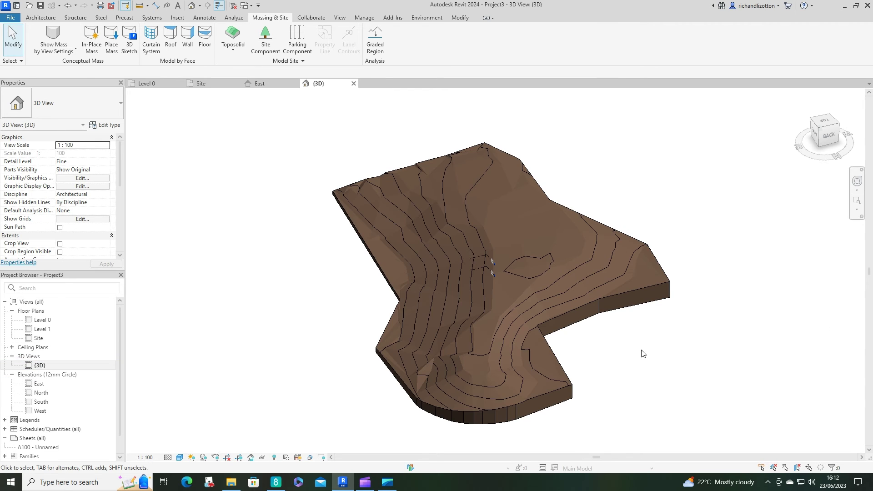
shift+middle_drag(458, 345, 739, 259)
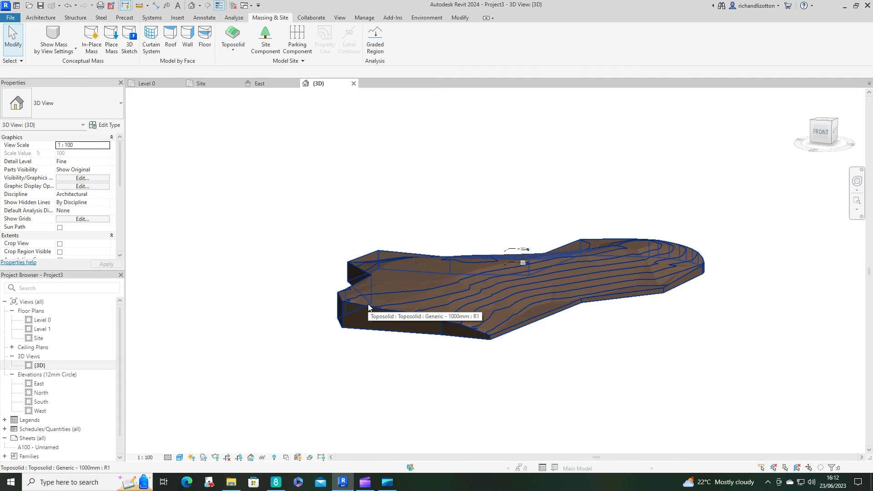
scroll(541, 310, up, 2)
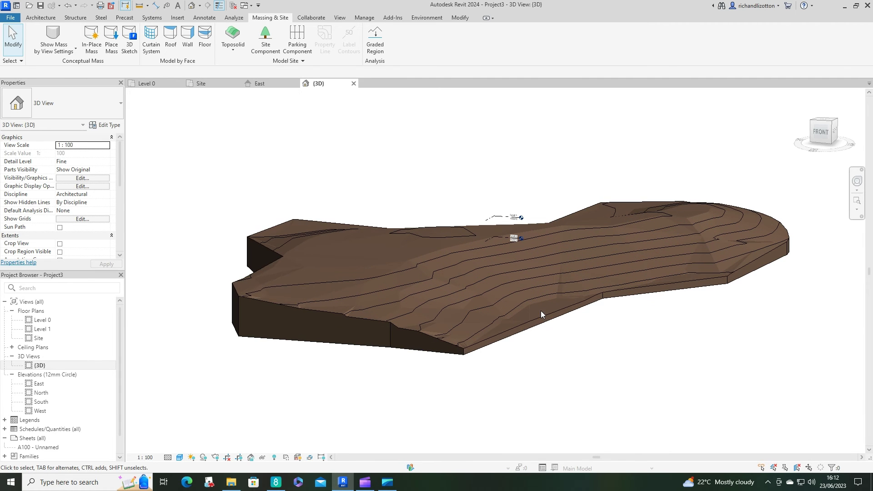
shift+middle_drag(603, 323, 595, 365)
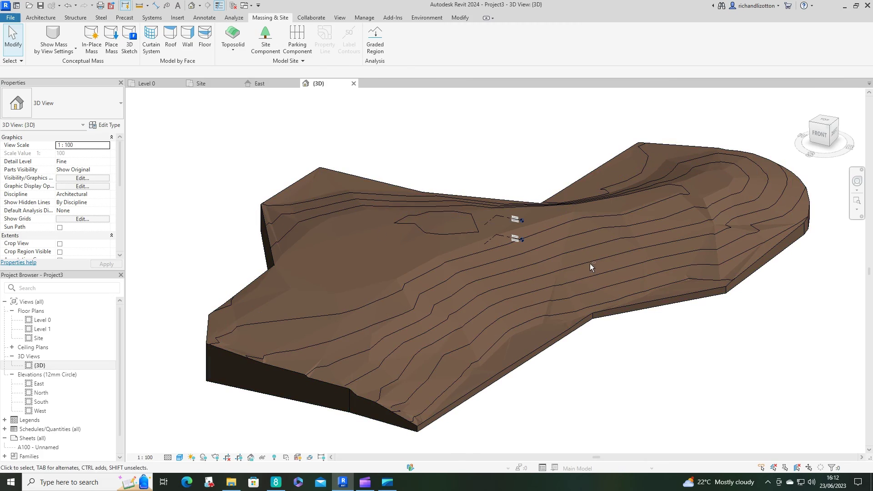
shift+middle_drag(591, 263, 519, 320)
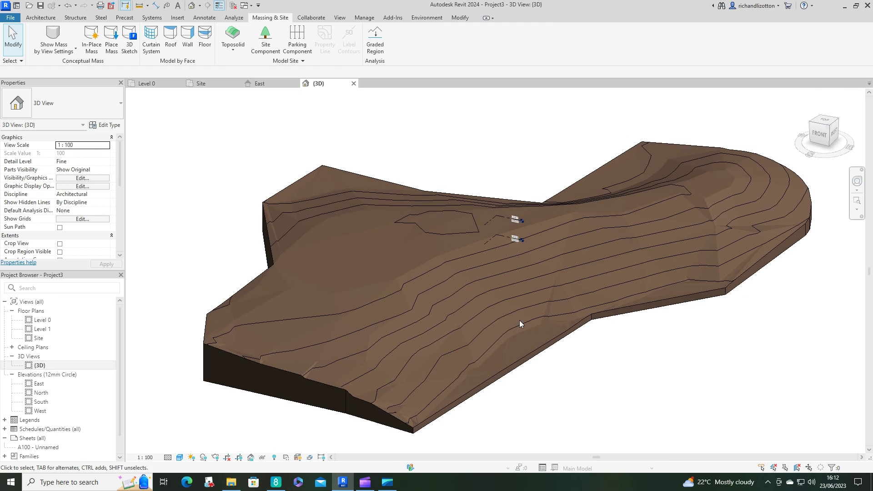
click(279, 370)
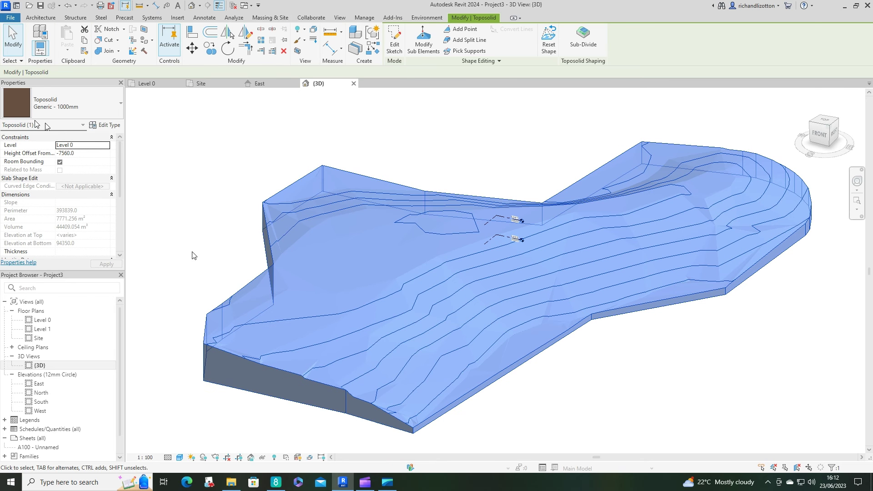
In the toposolid type's structure, insert a new layer and move it to the top
click(111, 125)
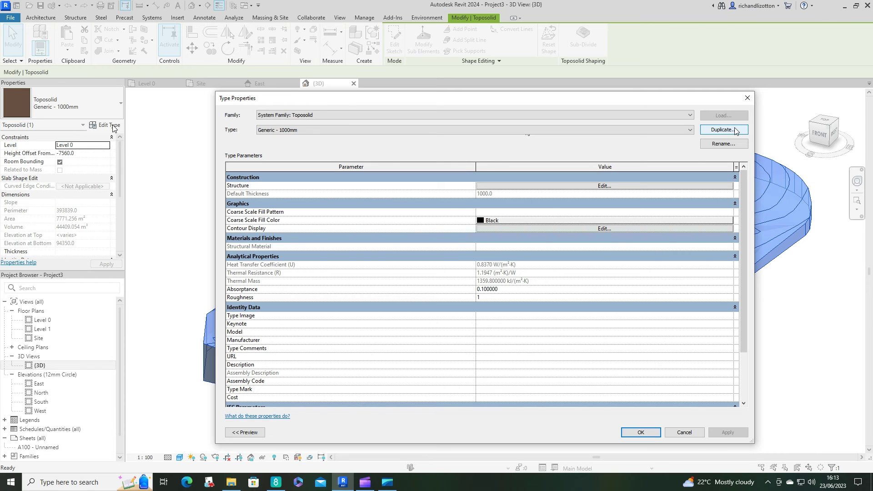
click(619, 187)
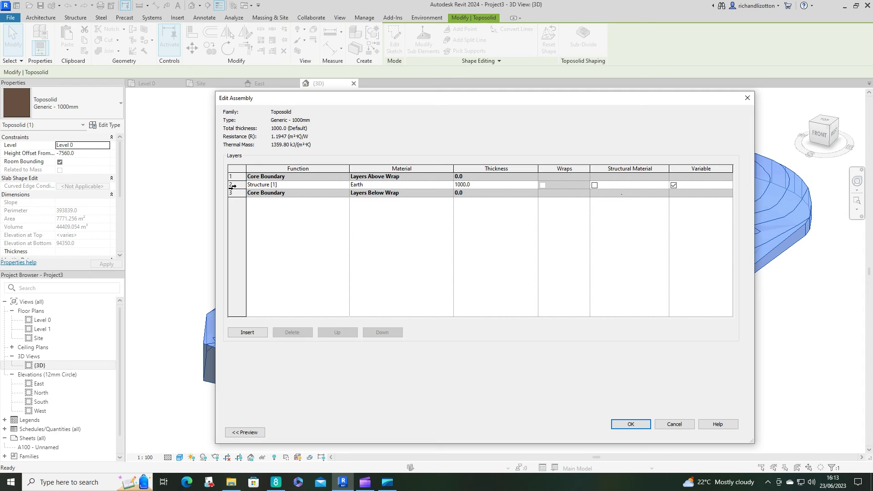
click(247, 332)
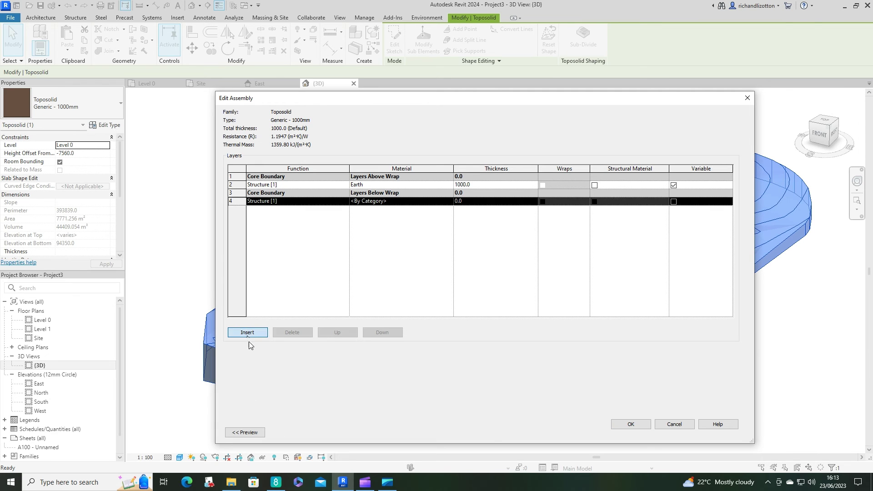
click(338, 333)
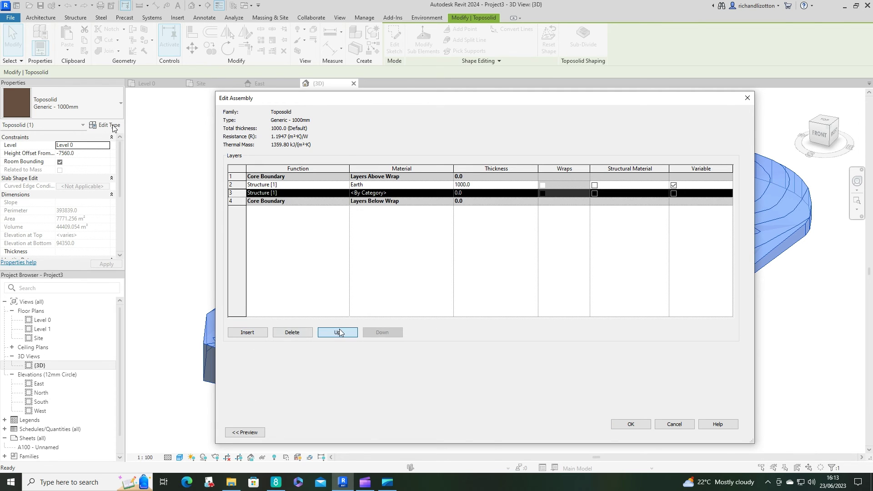
click(338, 332)
click(338, 332)
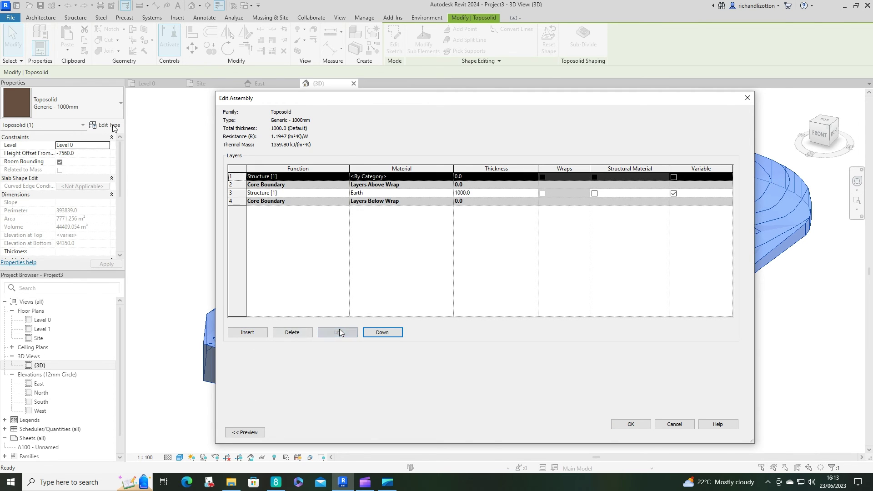
Make the top layer Grass material, 30 mm thick, and apply the type changes
click(450, 178)
click(450, 178)
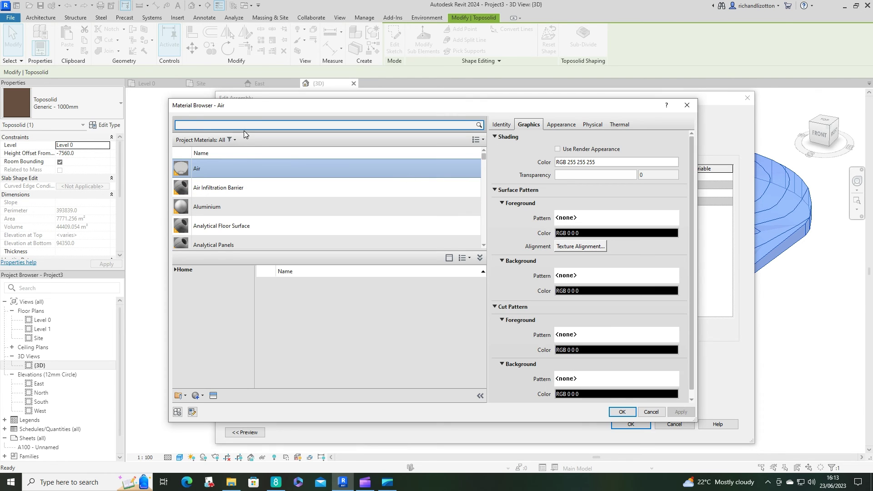
text(grass)
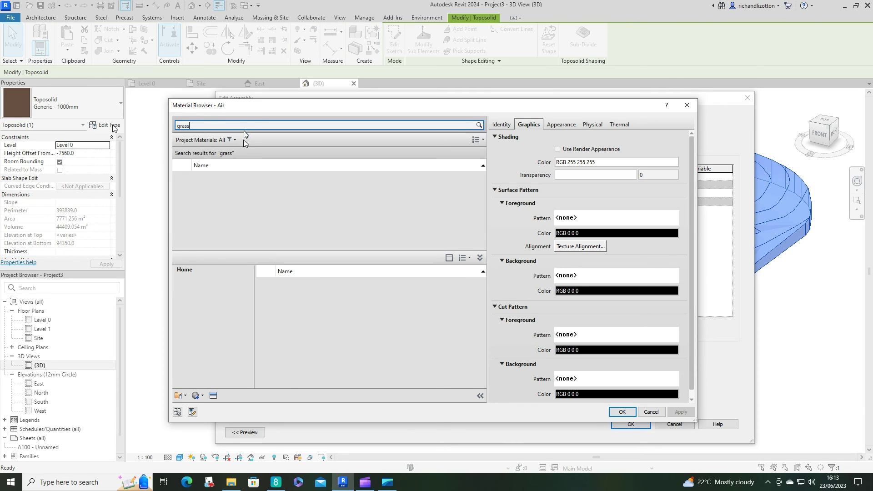
click(238, 180)
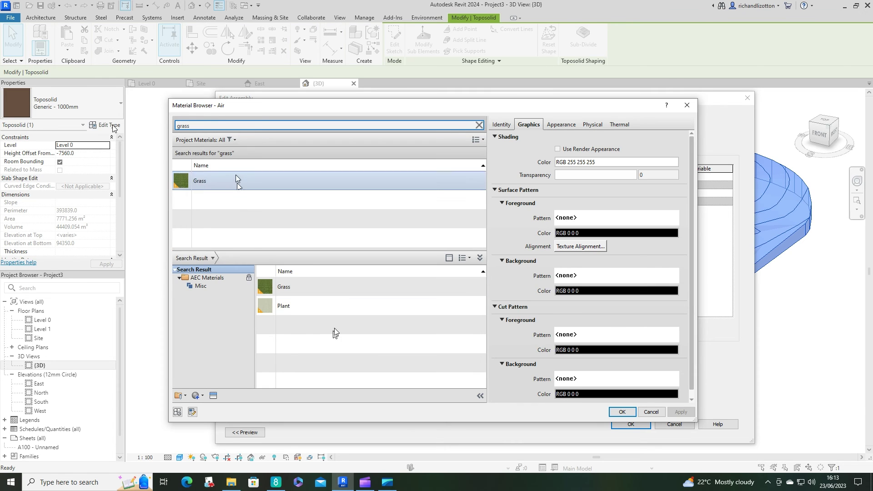
click(622, 411)
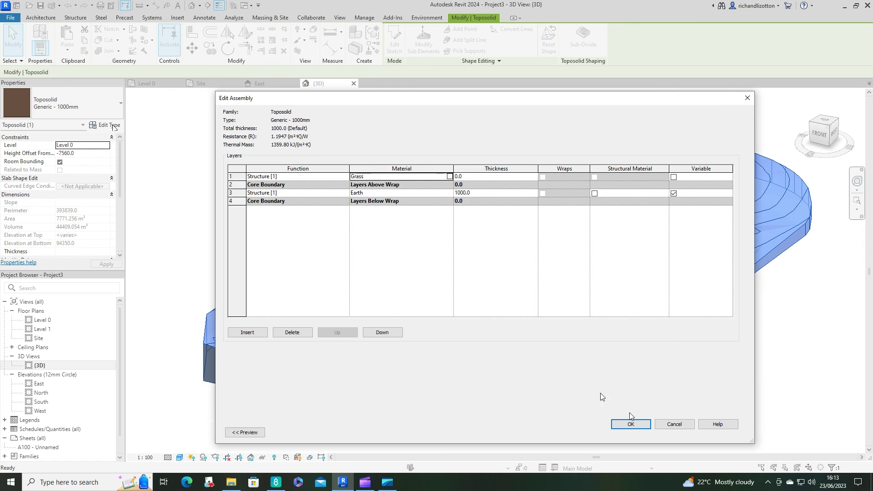
click(535, 176)
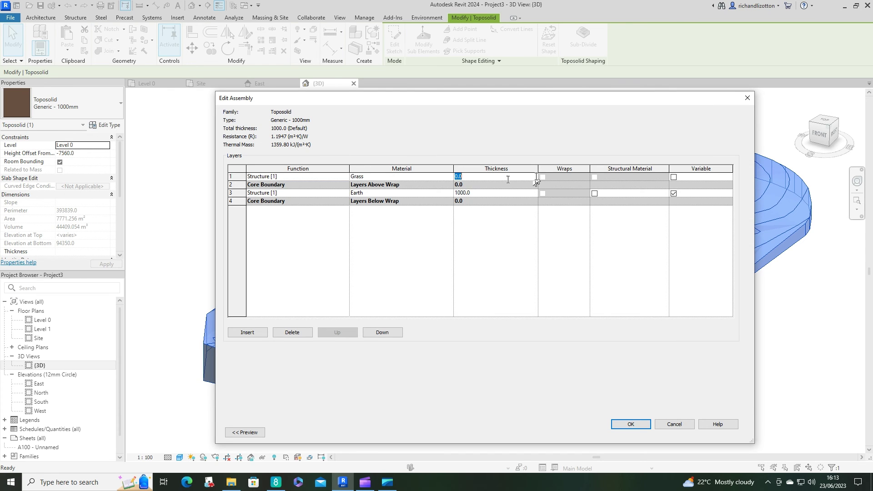
text(30)
click(629, 422)
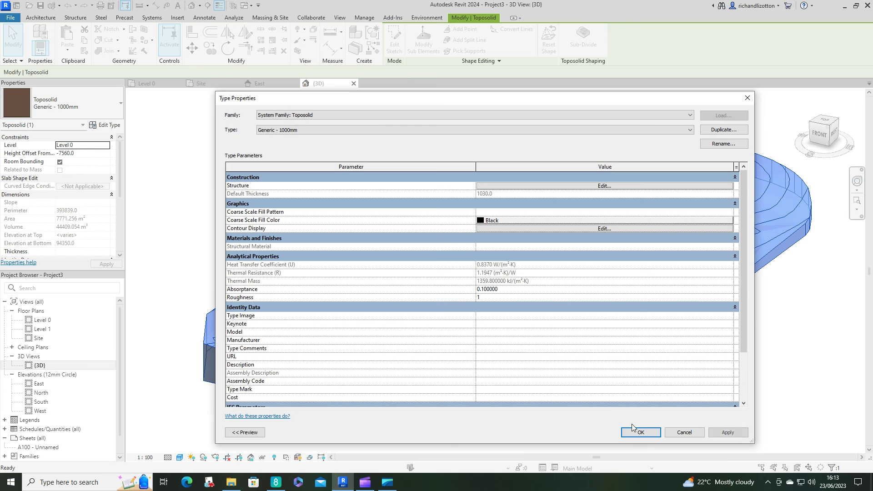
click(641, 433)
click(631, 409)
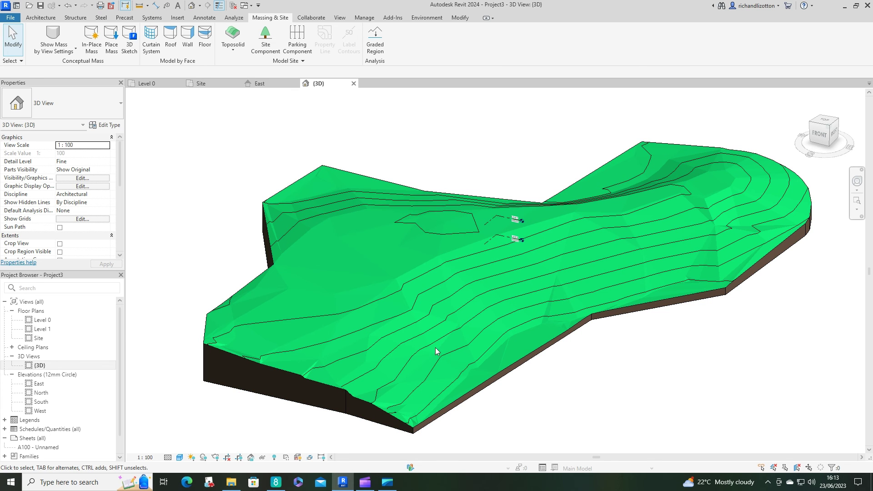
Orbit to a flatter angle and select the toposolid, showing volume 44637.146 m³ and bottom 94320.0
shift+middle_drag(439, 368, 430, 372)
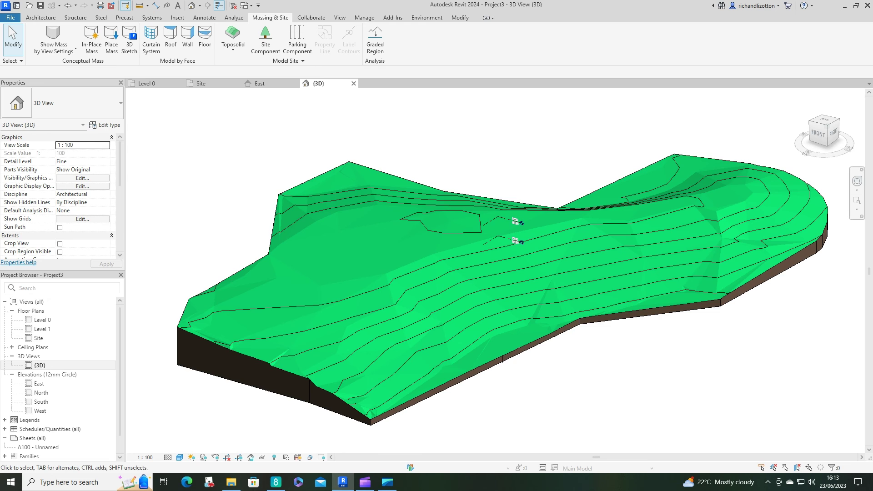
click(446, 186)
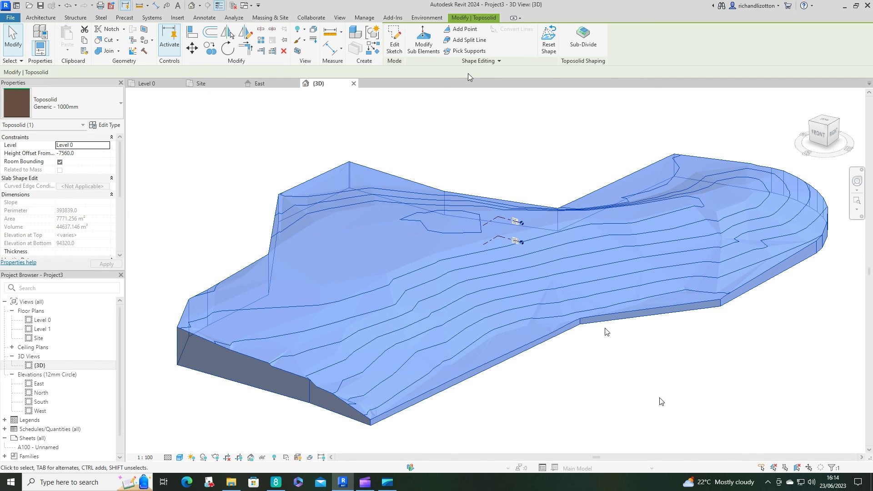
click(626, 357)
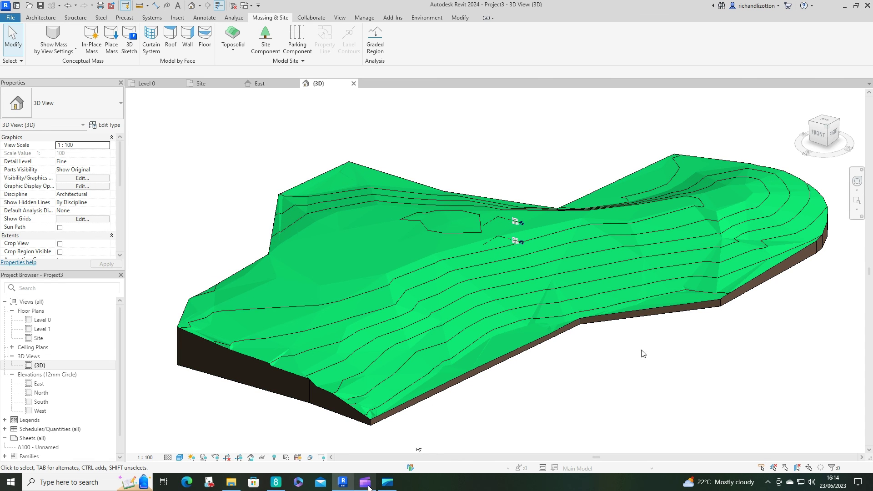
mouse_move(367, 485)
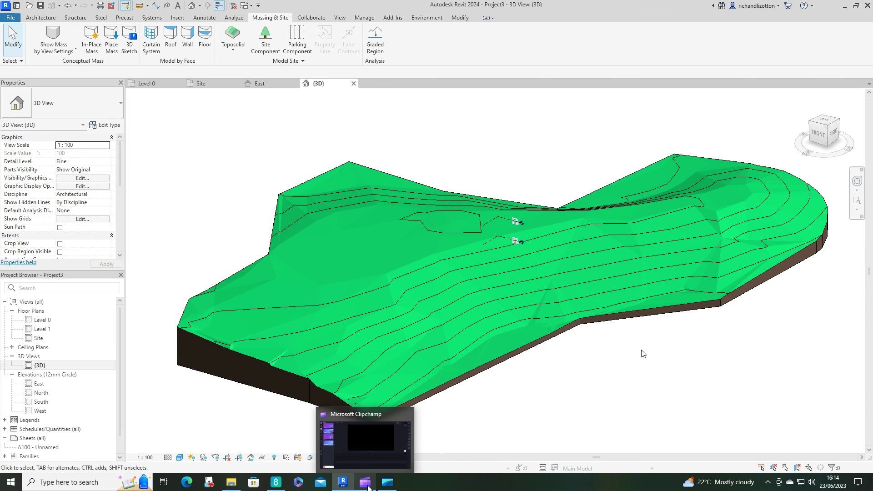